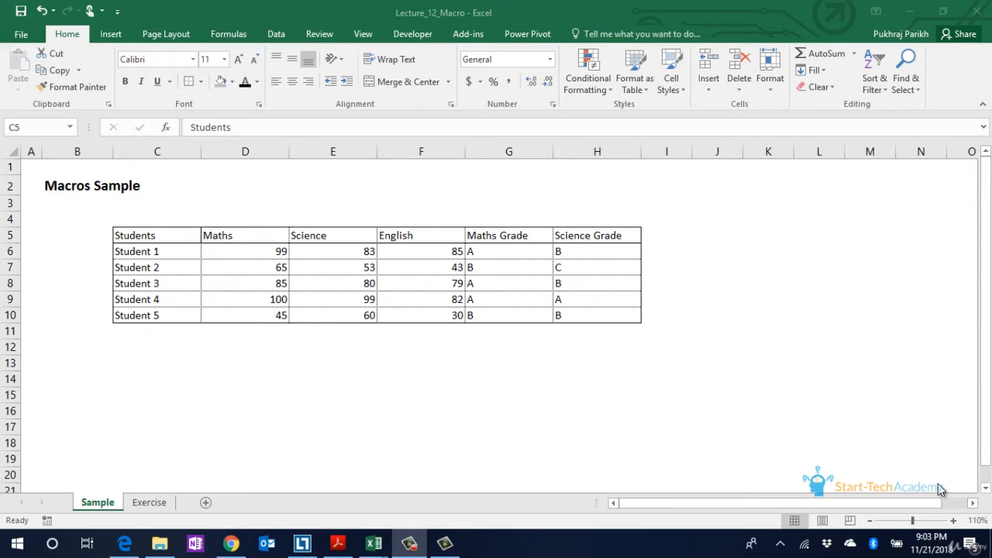
Run the existing header-formatting macro on the Students header in cell C5 of the Sample sheet and check its font.
key(ctrl+shift+a)
click(157, 233)
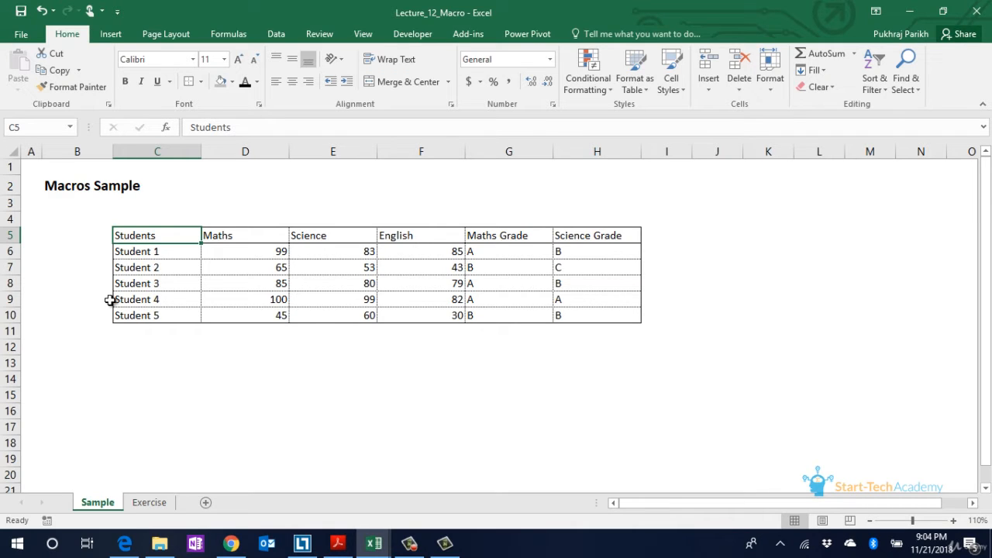
key(ctrl+shift+a)
key(ctrl+shift+a)
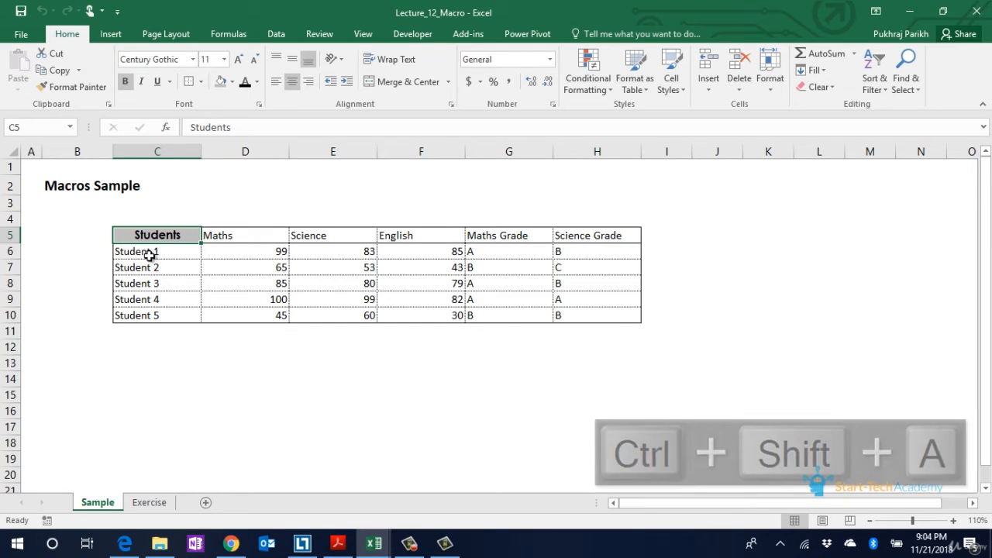
click(136, 269)
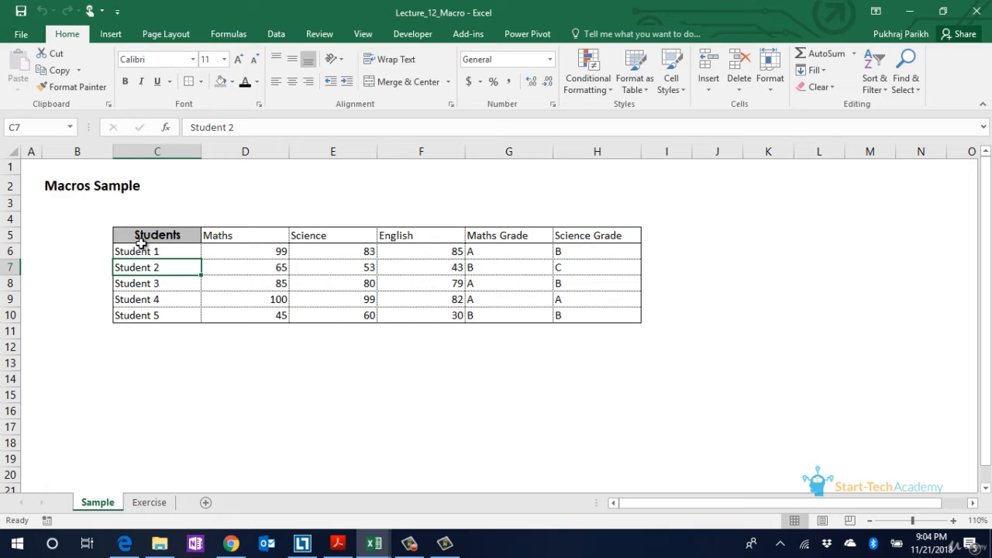
click(147, 233)
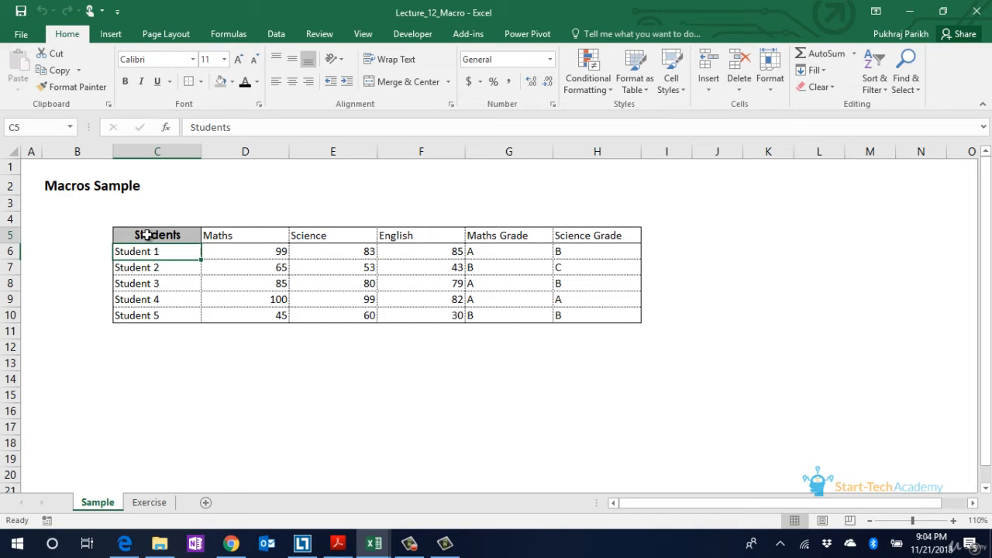
click(172, 61)
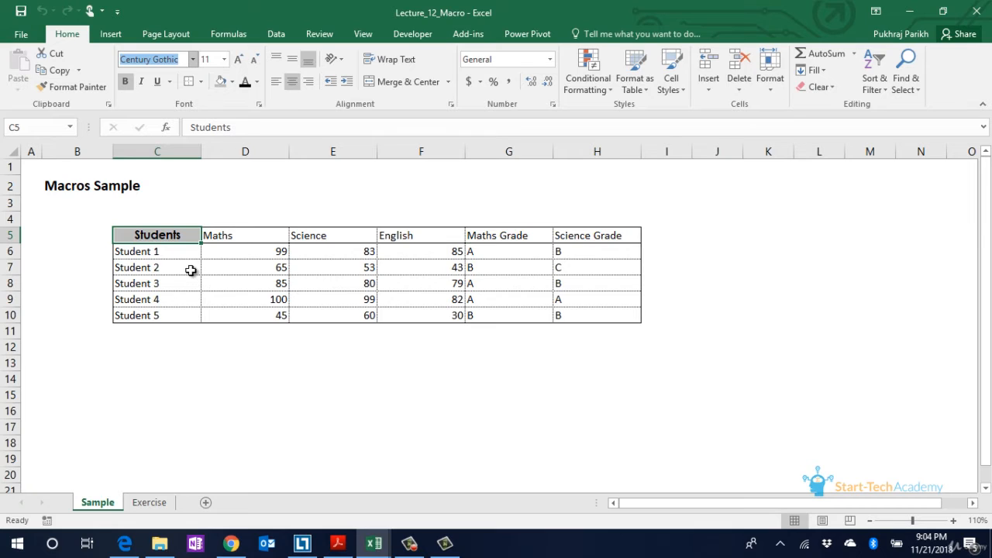
click(164, 257)
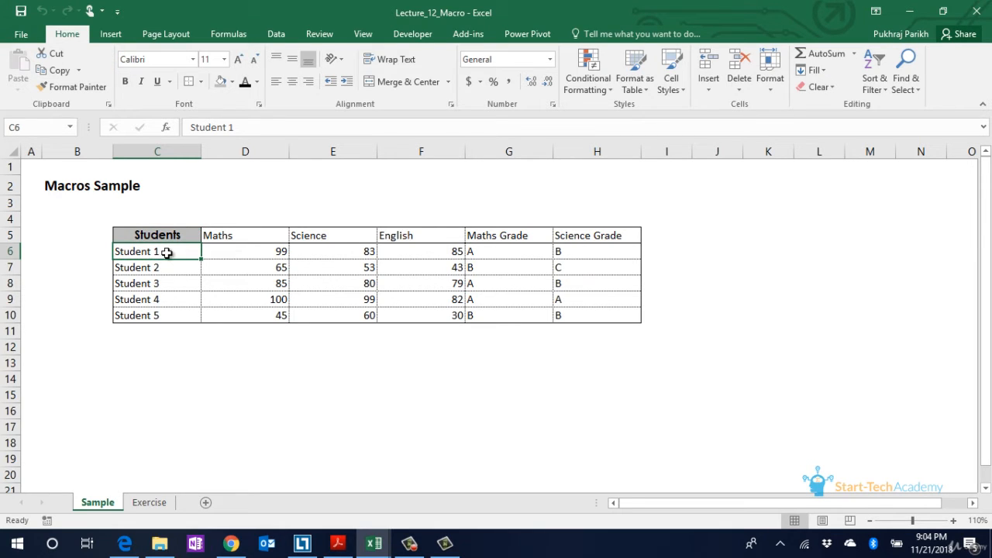
Run the same header-formatting macro on the remaining headers, from Maths to Science Grade (D5:H5).
click(214, 236)
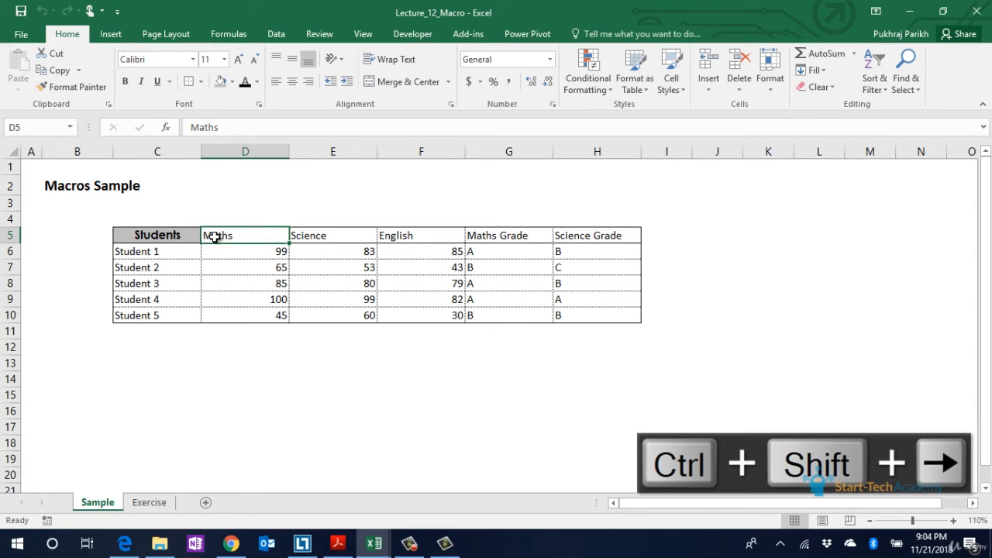
key(ctrl+shift+Right)
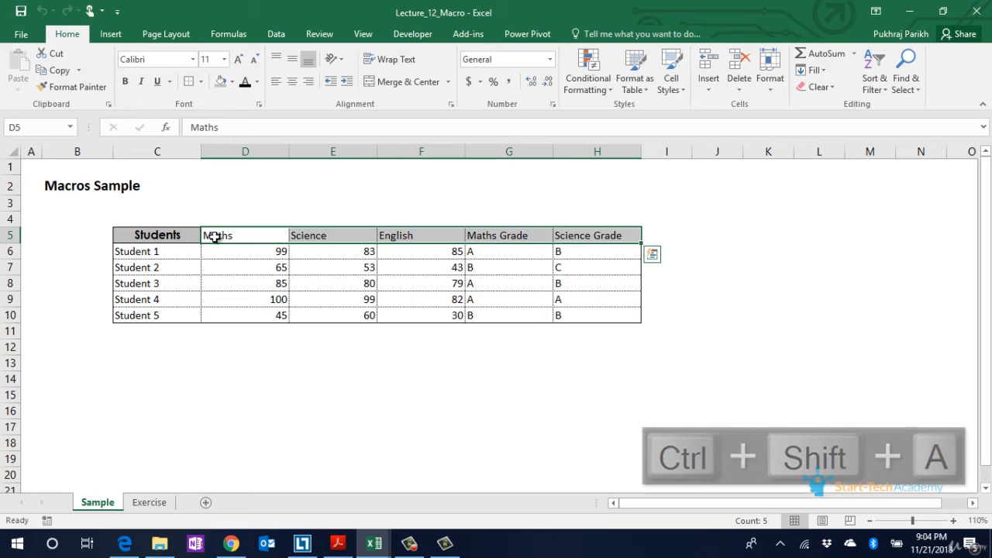
key(ctrl+shift+a)
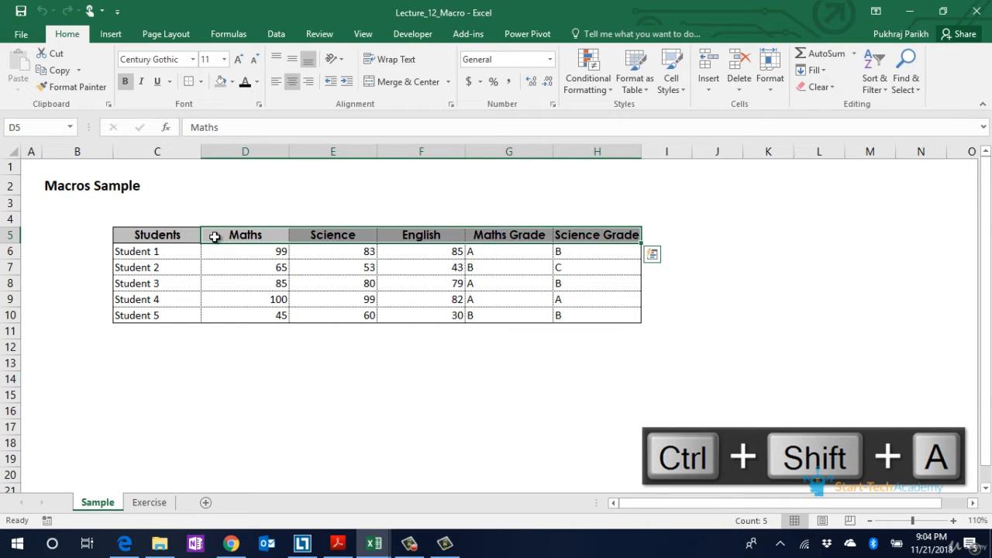
click(146, 233)
click(170, 255)
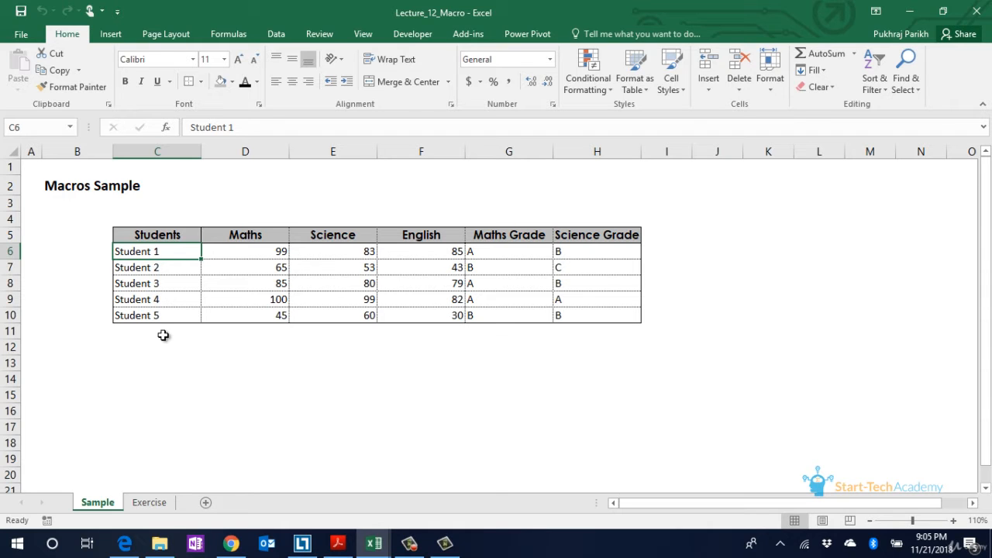
Open the Exercise sheet and make sure the Developer tab is enabled in the ribbon customization options.
click(139, 505)
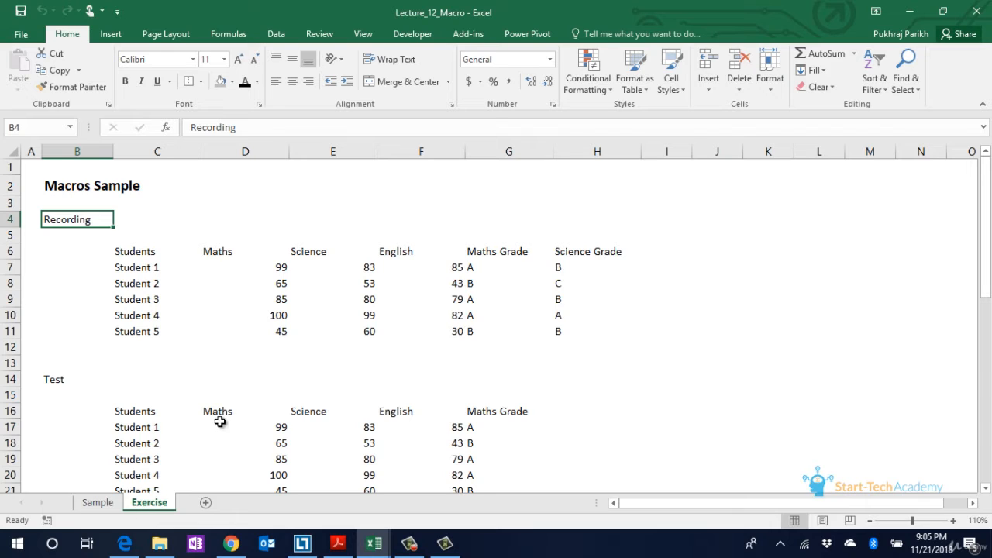
click(408, 38)
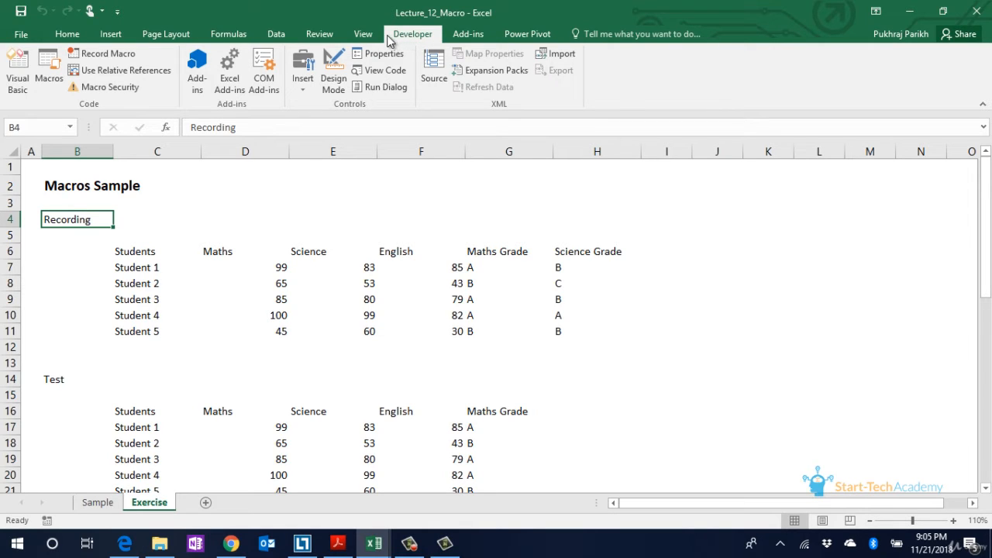
right_click(807, 82)
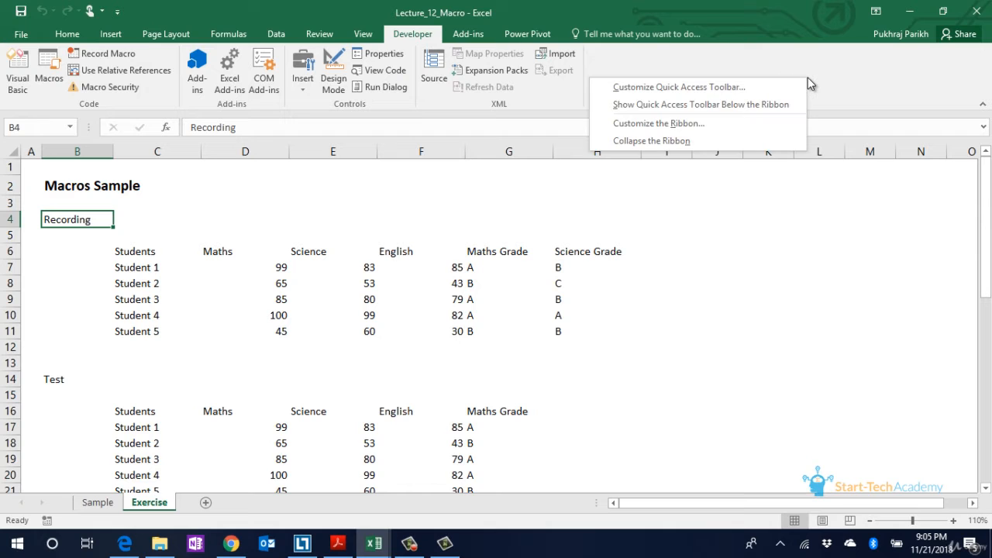
click(732, 123)
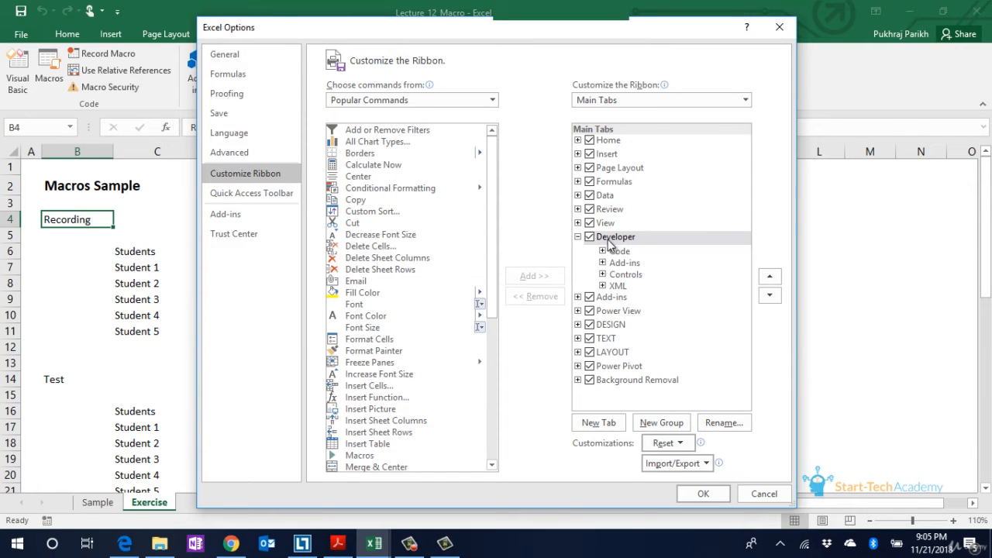
click(591, 240)
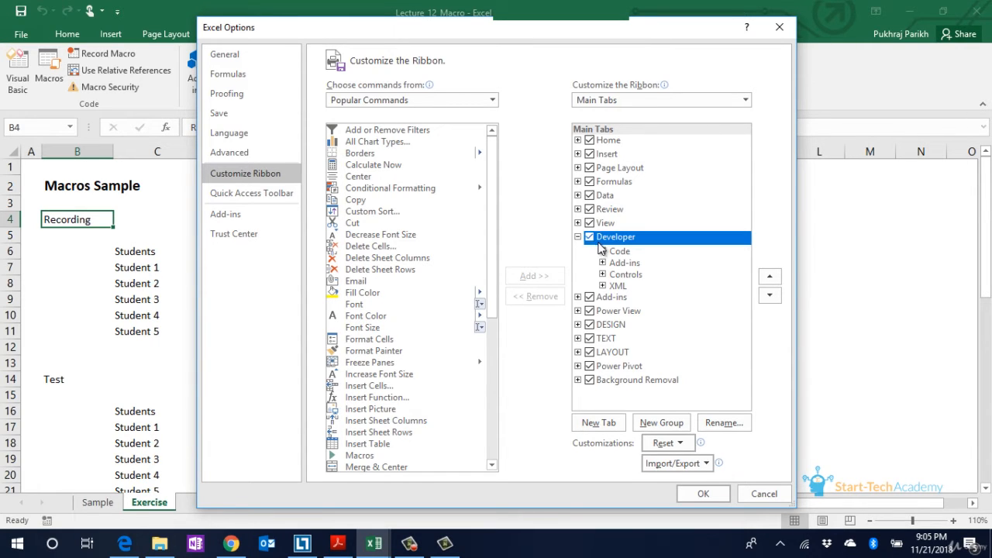
click(706, 495)
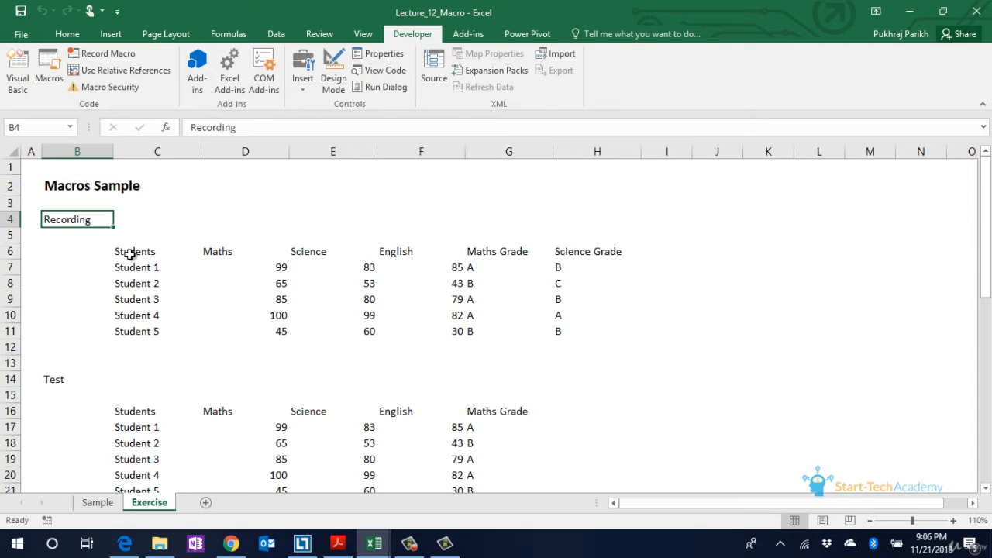
click(130, 254)
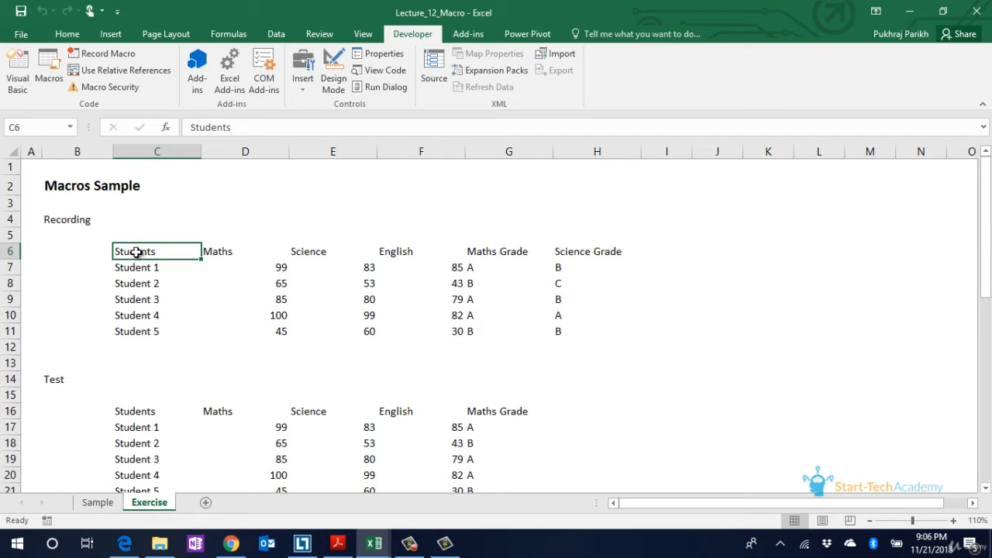
click(138, 267)
click(137, 251)
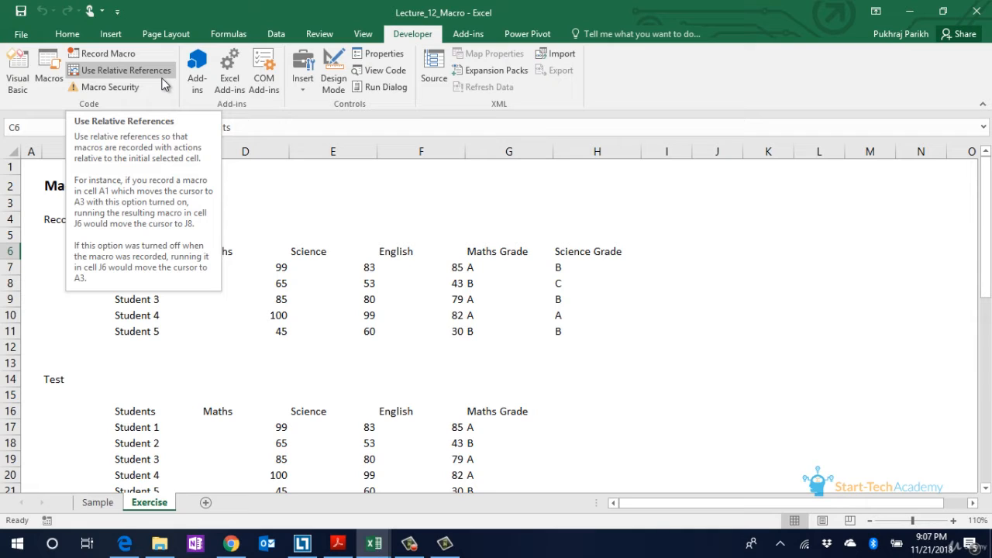
click(312, 229)
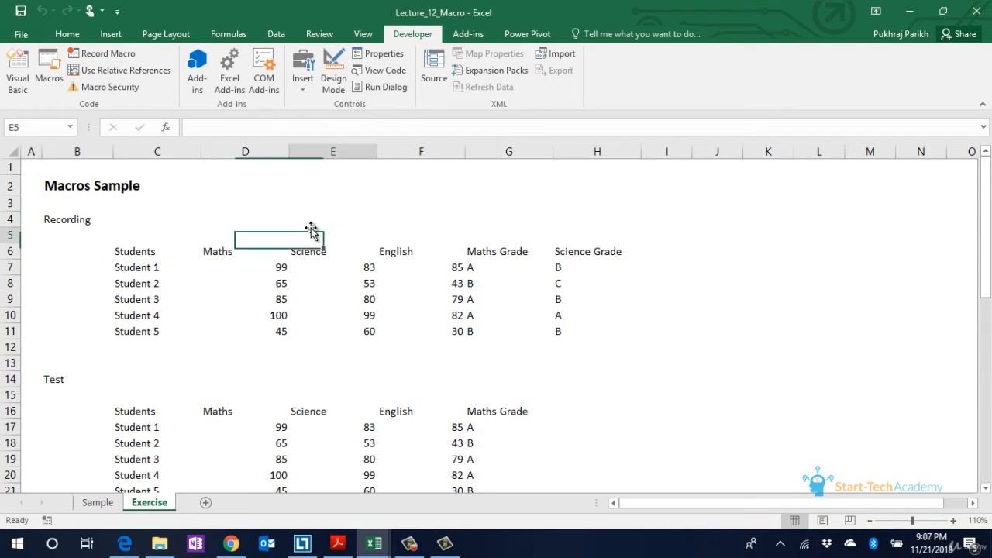
click(137, 411)
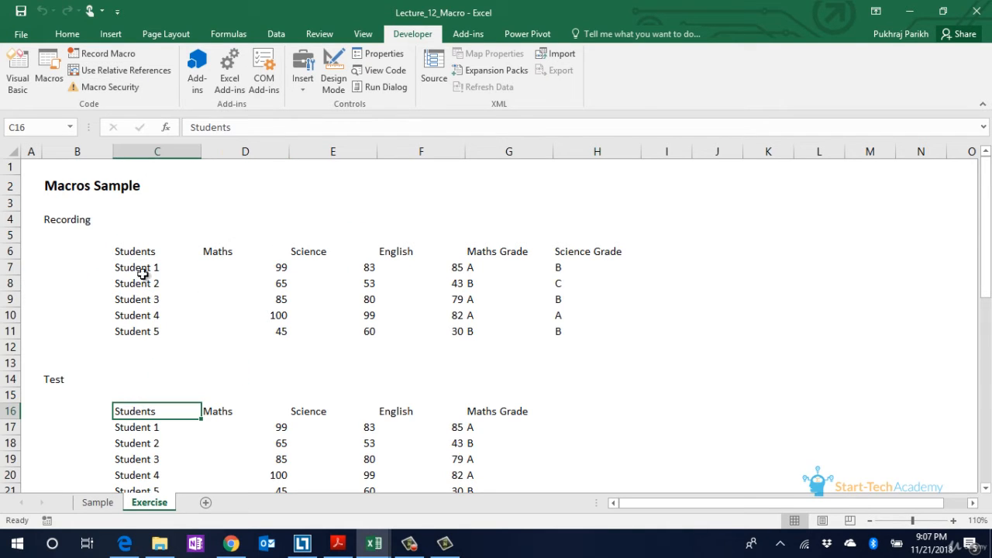
With C6 selected, turn on relative references and start recording macro "Exercise" with shortcut Ctrl+Shift+S and description "Table formating".
click(130, 252)
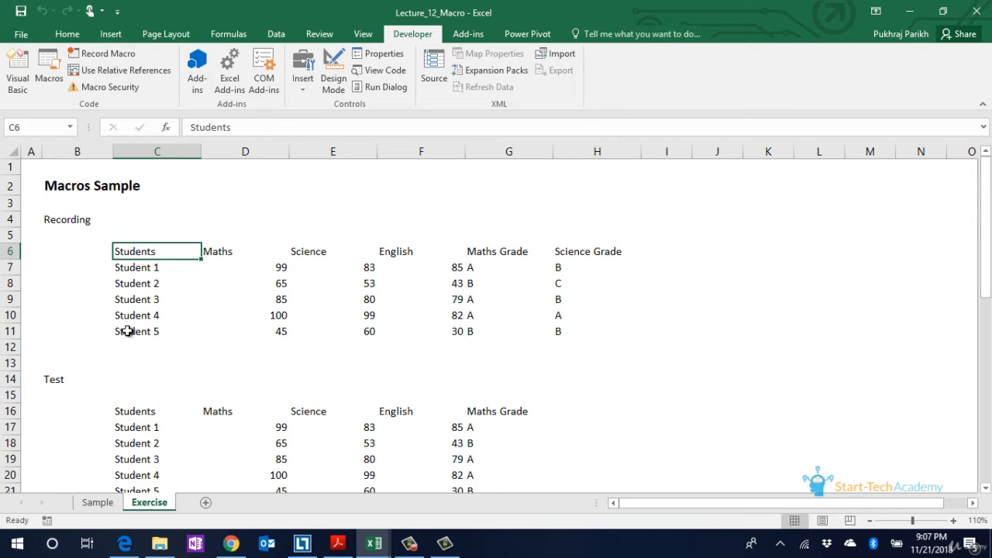
click(114, 71)
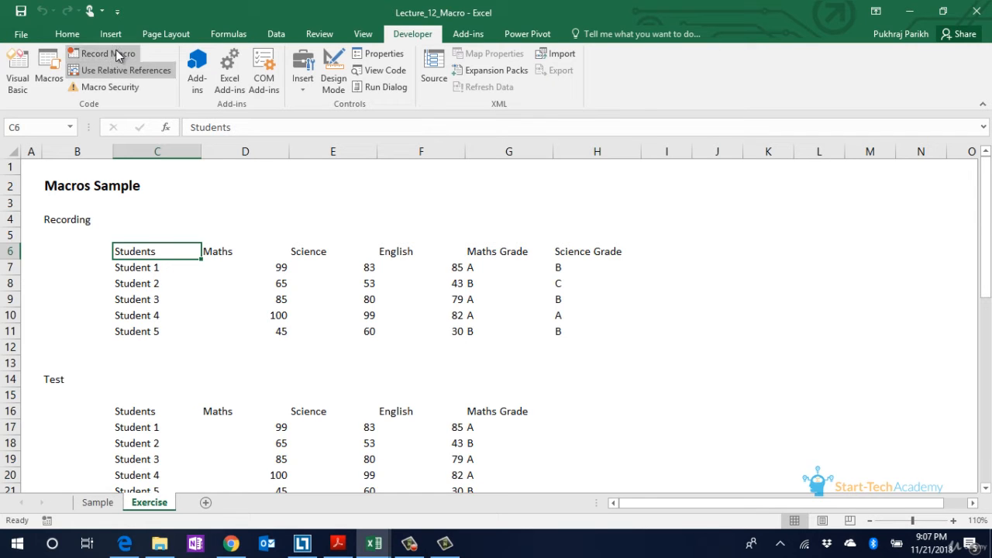
click(116, 54)
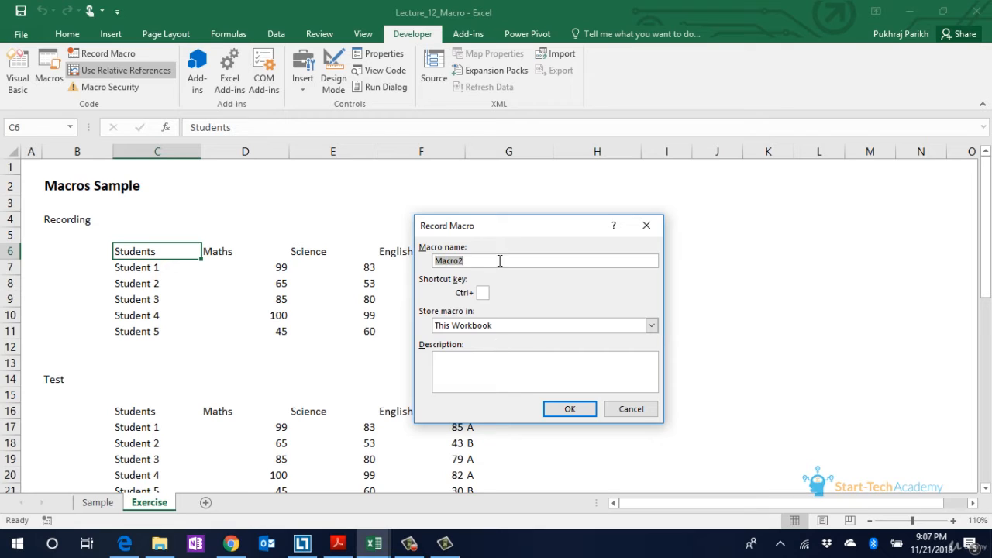
text(Exer)
text(cise)
text(S)
key(Tab)
key(Tab)
text(Tab)
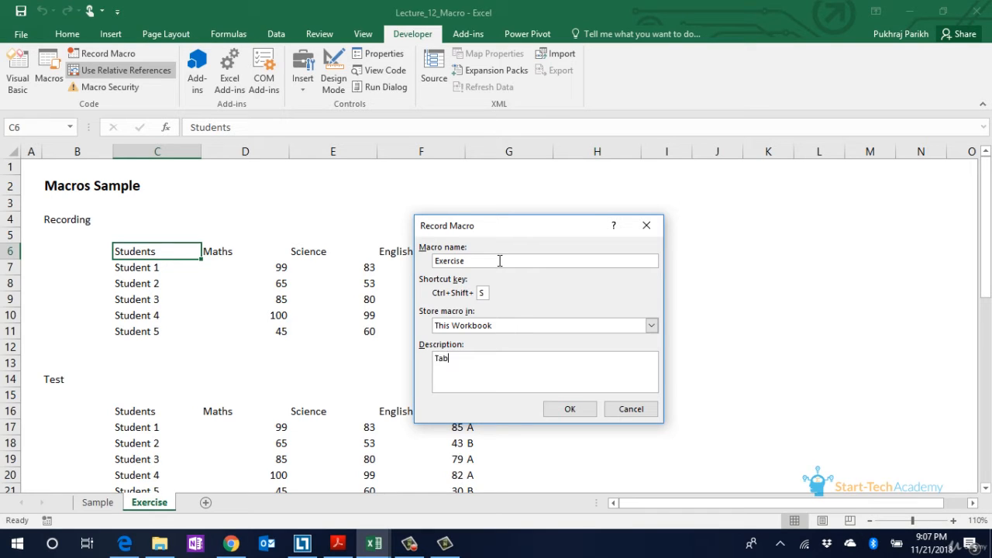
text(le formating)
key(Return)
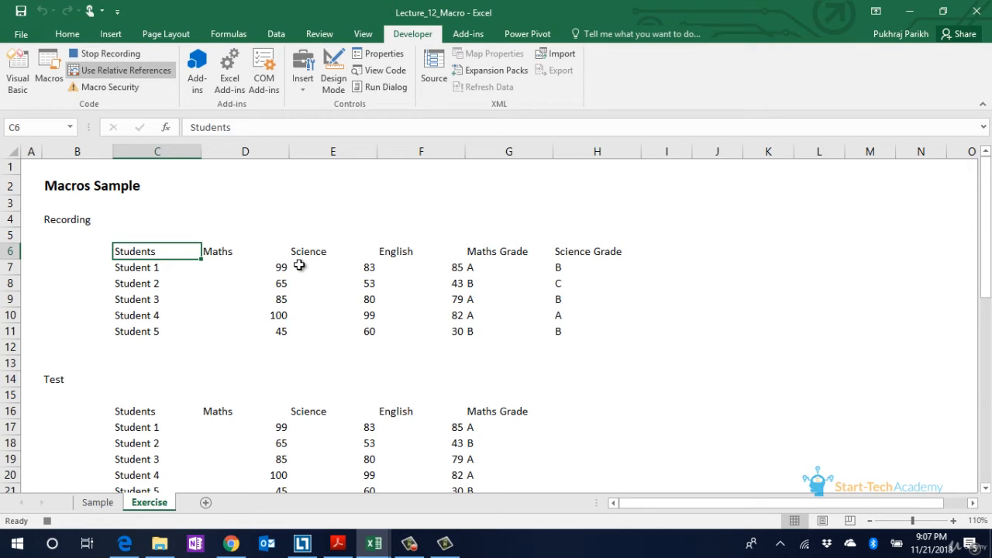
Format the header row C6:H6 of the Recording table with outside borders, bold text and a grey fill.
key(ctrl+shift+Right)
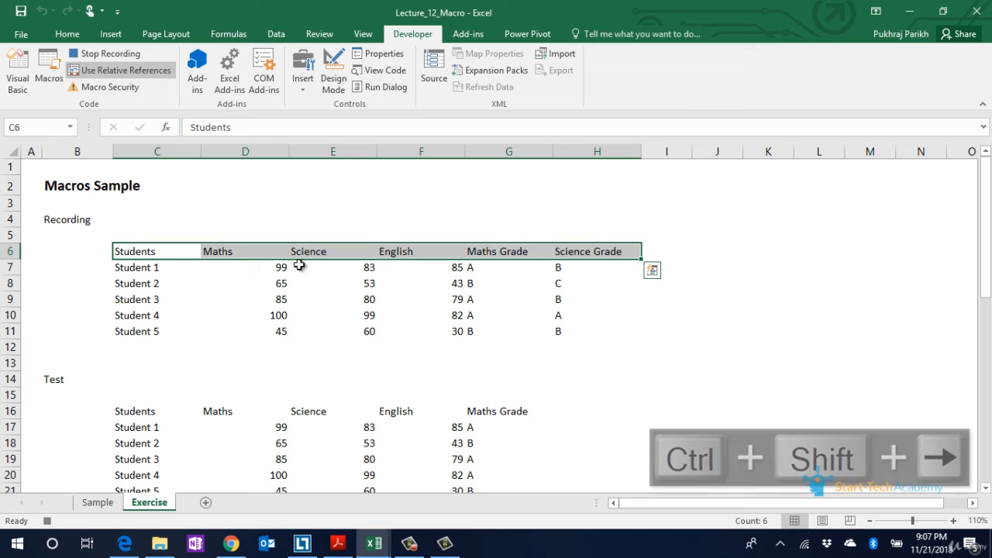
key(alt)
key(h)
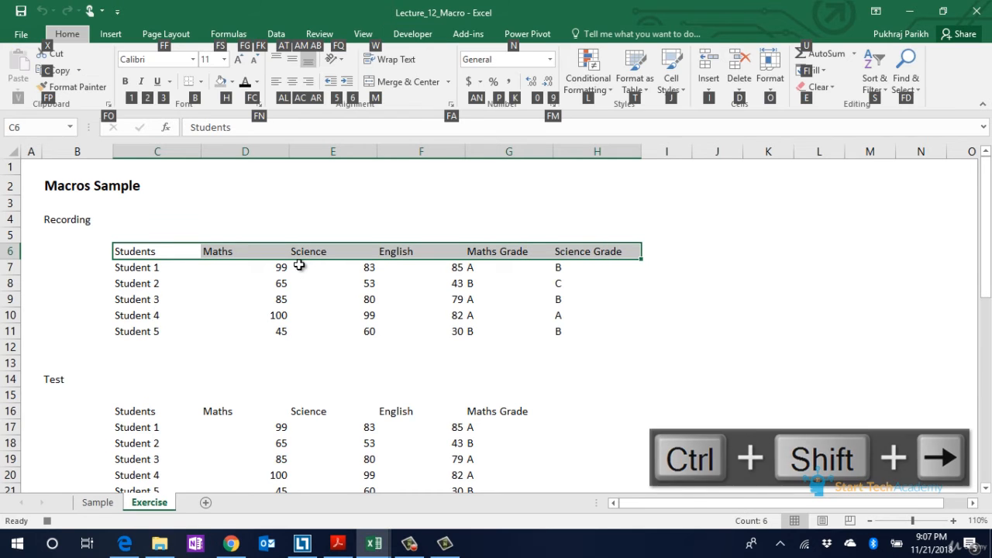
key(b)
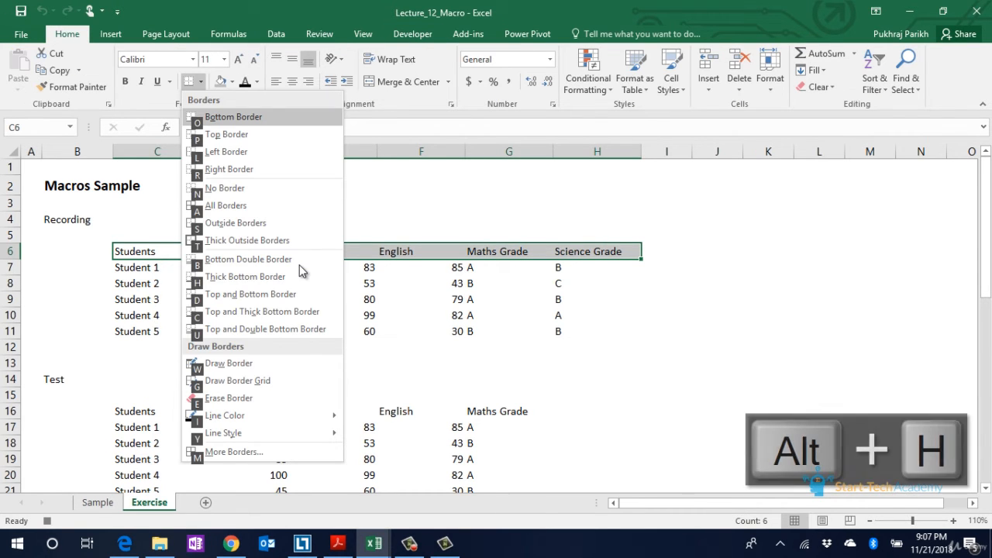
key(o)
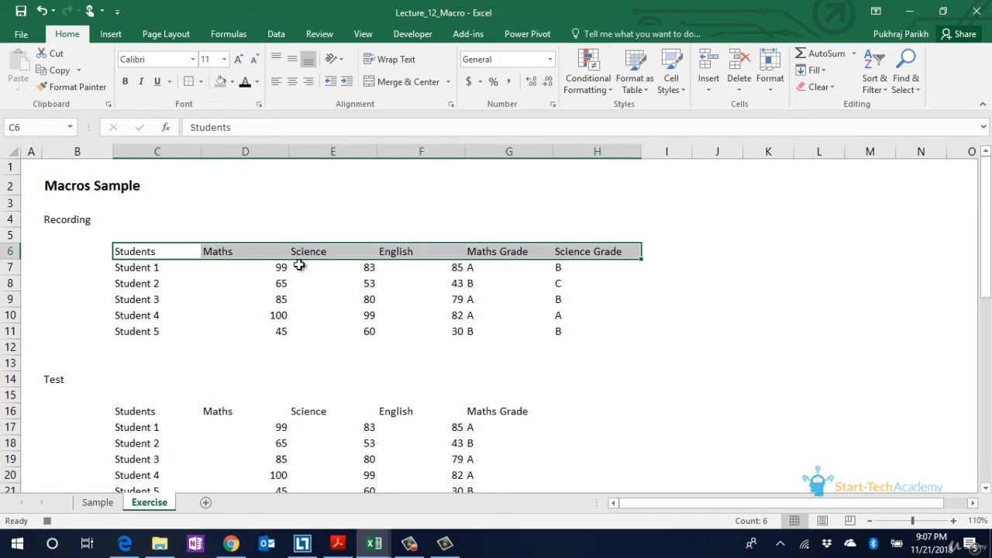
click(126, 81)
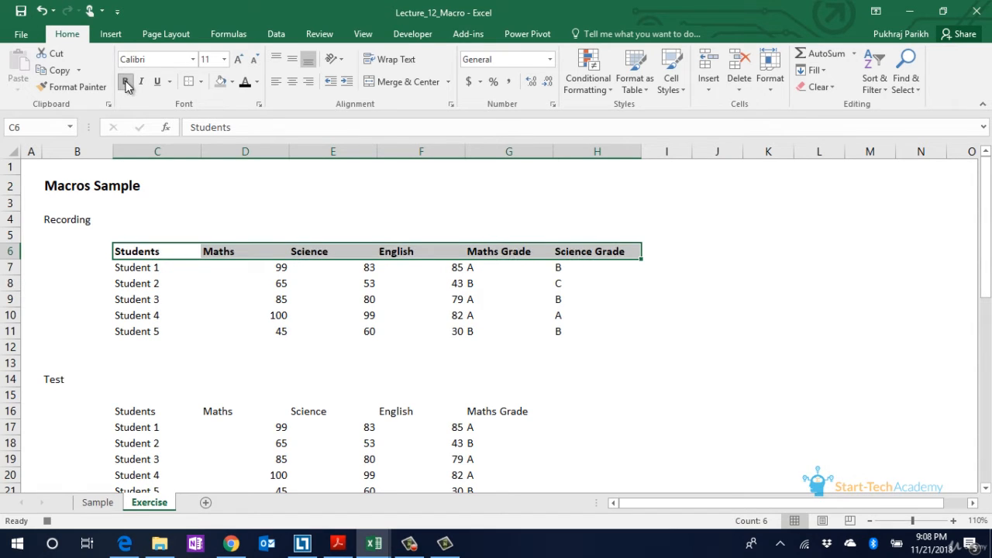
click(222, 83)
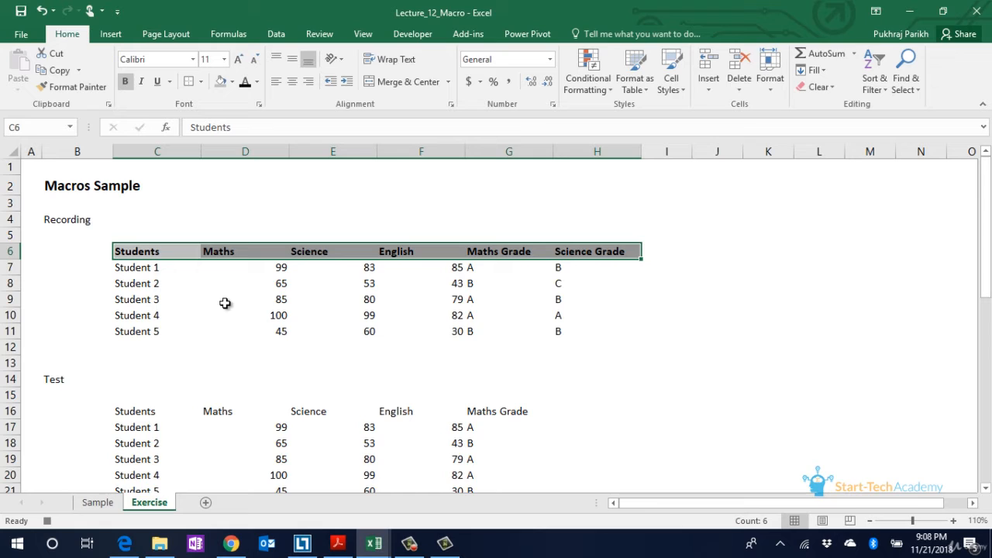
Give the data cells C7:H11 of the Recording table a thin solid outline and fine dotted vertical and horizontal inside borders.
key(Down)
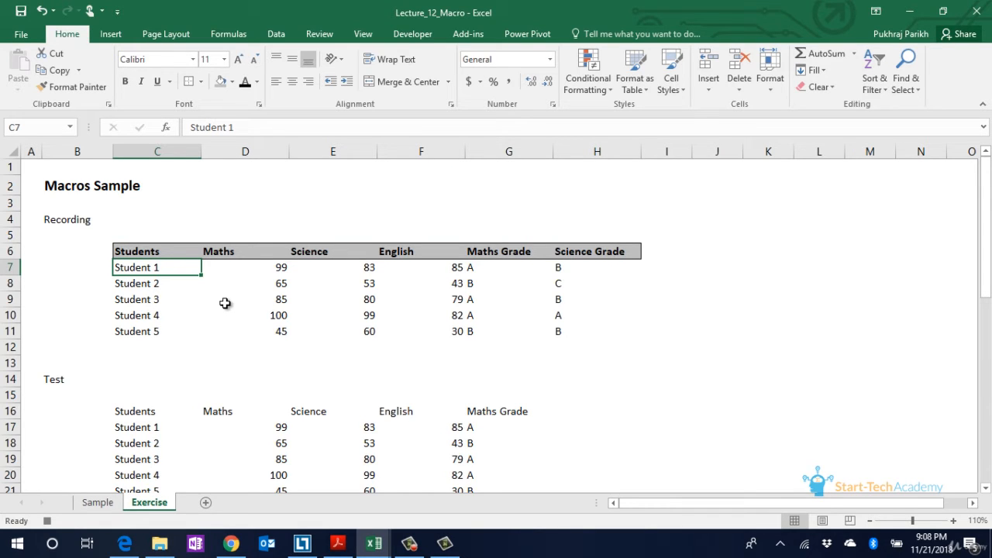
key(ctrl+shift+Down)
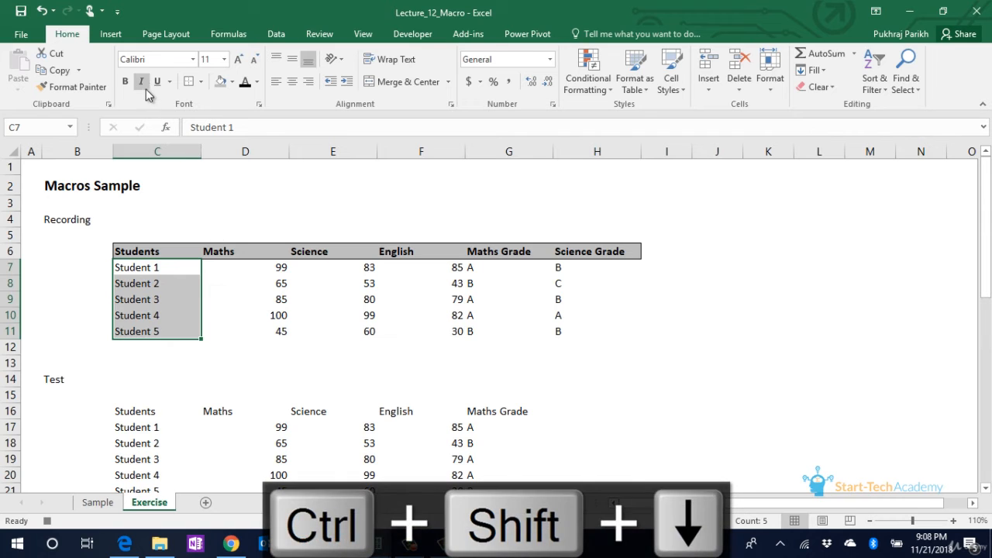
key(ctrl+shift+Right)
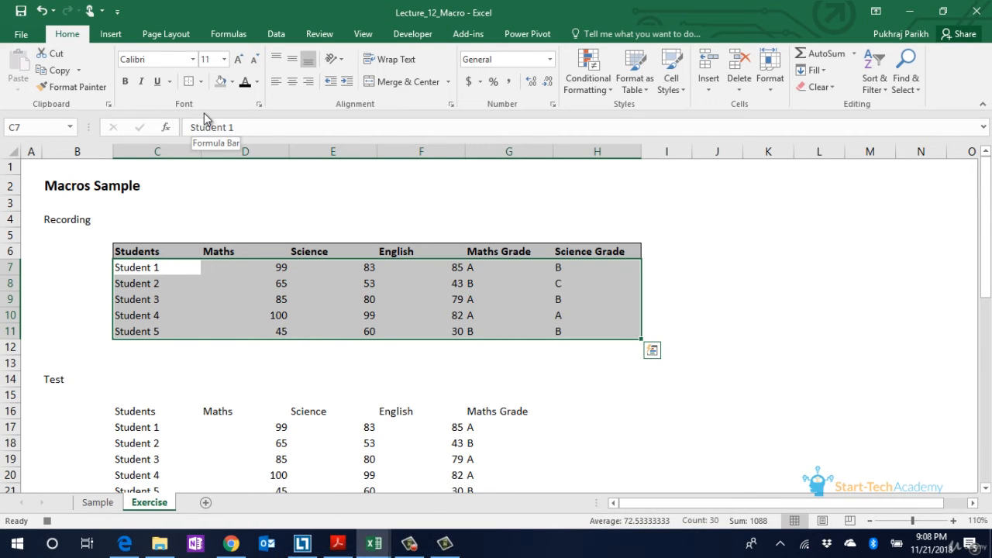
click(200, 81)
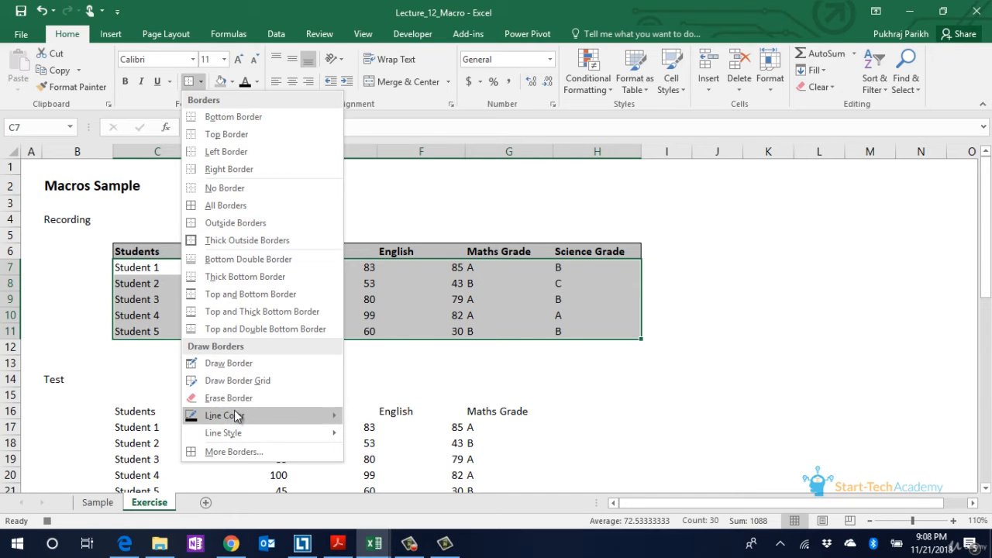
click(234, 451)
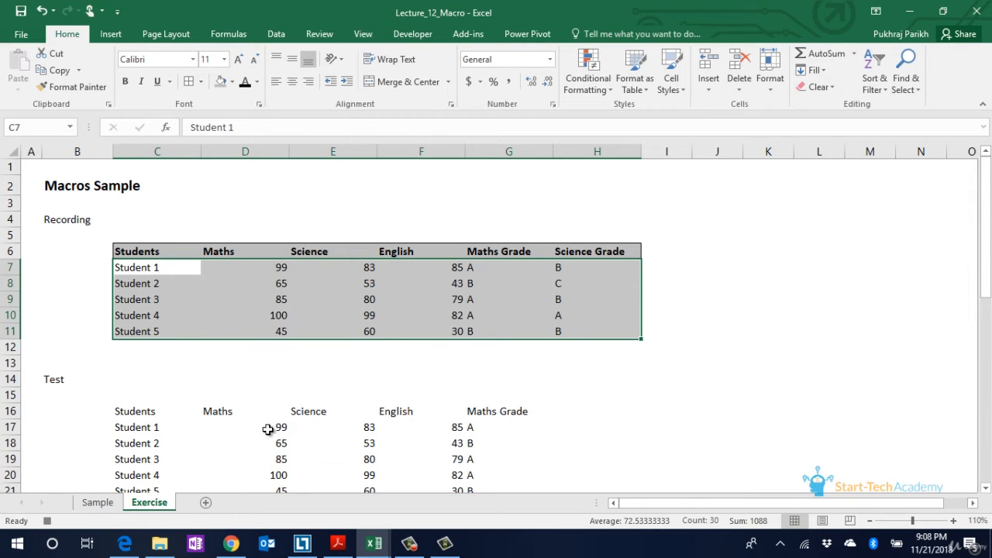
click(391, 246)
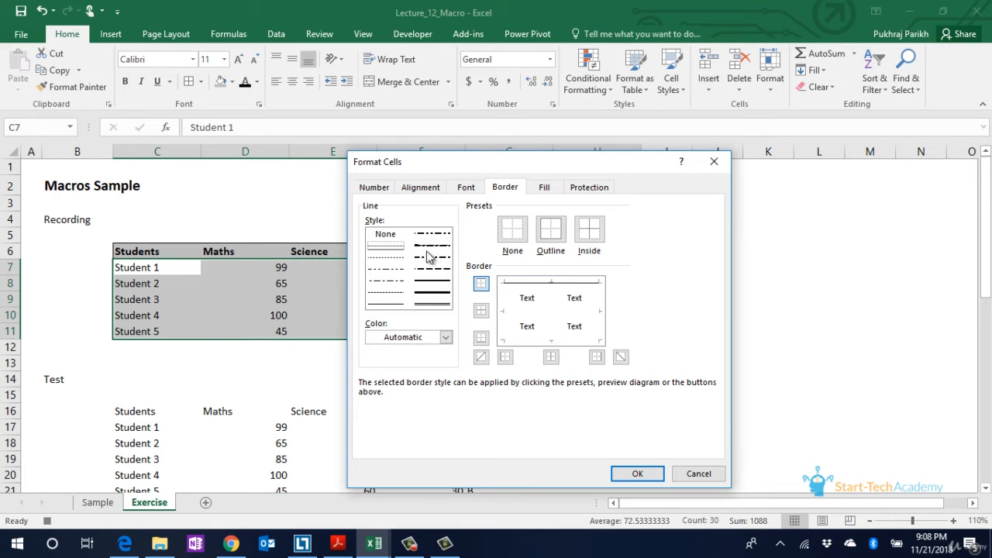
click(385, 304)
click(550, 232)
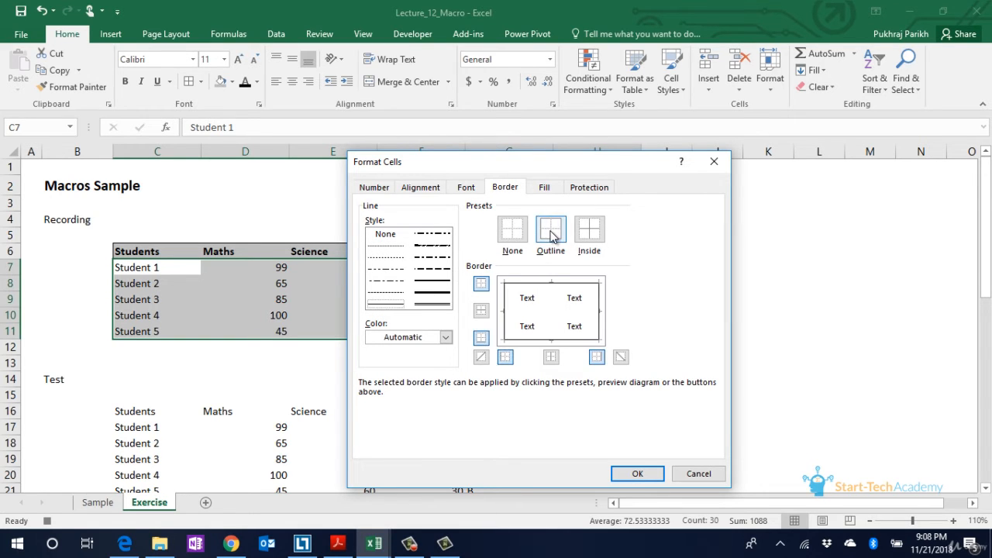
click(391, 246)
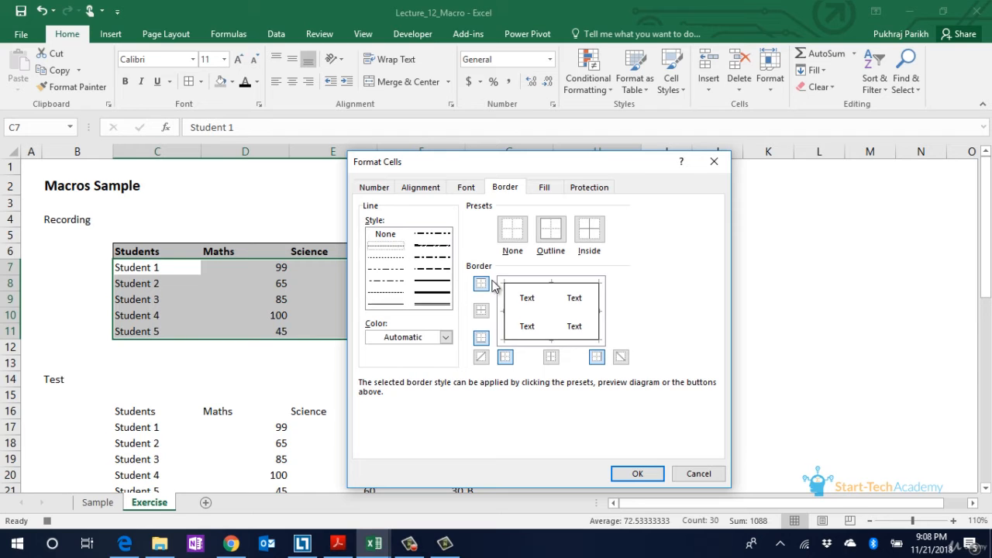
click(552, 305)
click(527, 313)
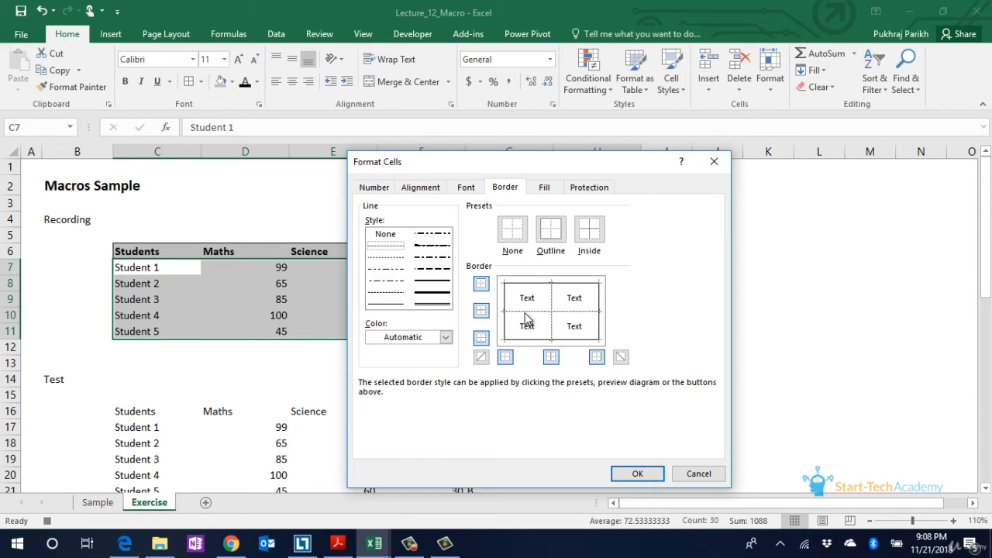
click(631, 470)
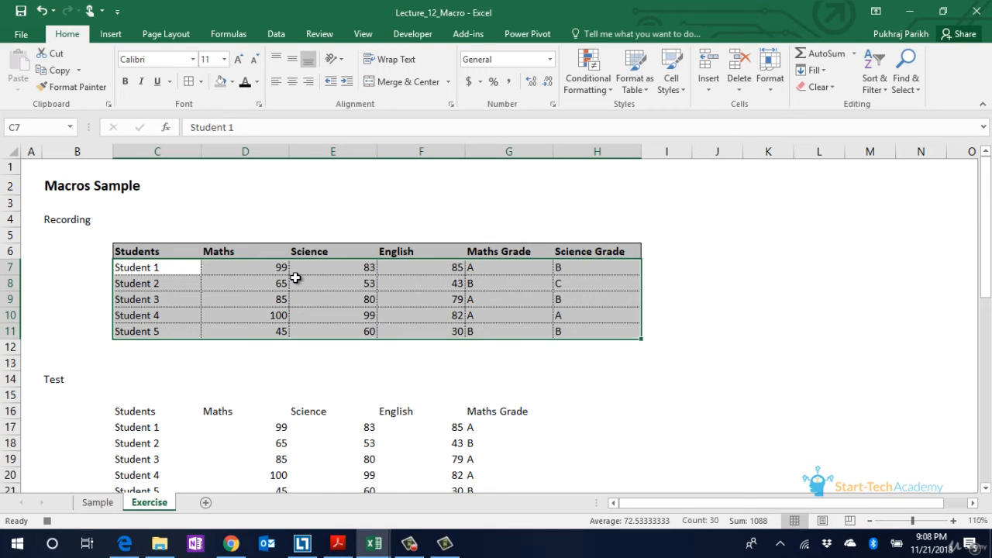
Italicize the student names in C7:C11 and stop recording the macro.
key(Up)
key(Down)
key(ctrl+shift+Down)
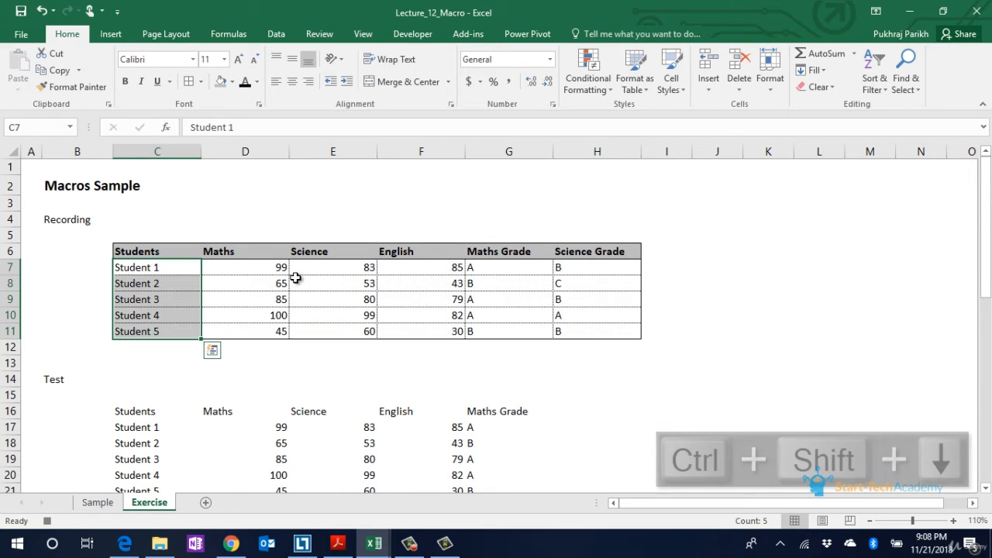
click(142, 84)
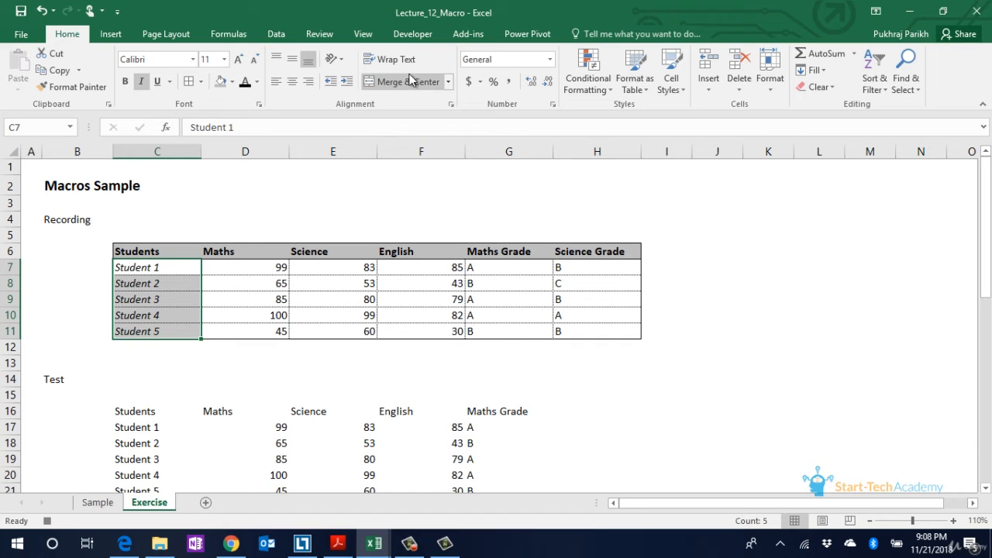
click(425, 35)
click(116, 53)
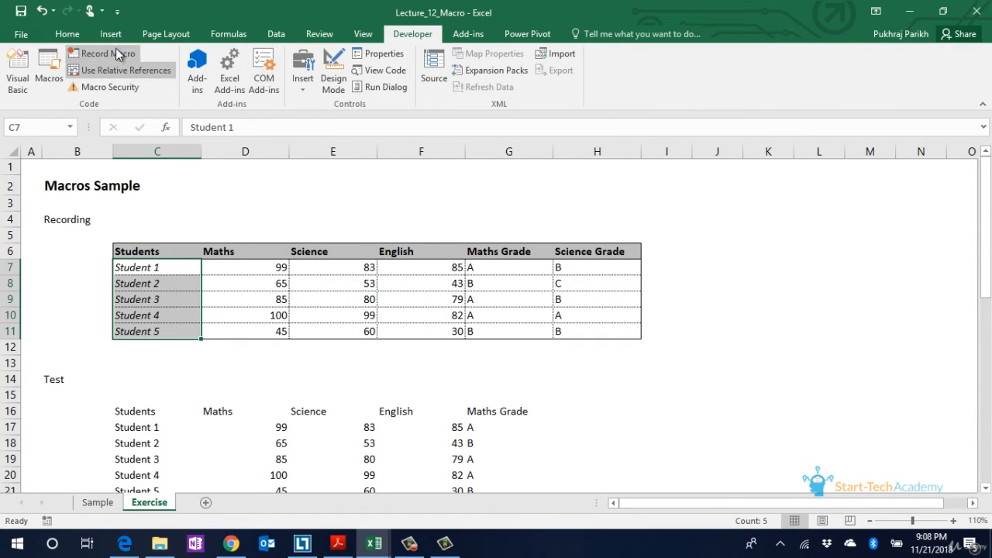
Run the Exercise macro on the Test table, starting from its Students header in C16.
click(272, 348)
scroll(275, 351, down, 1)
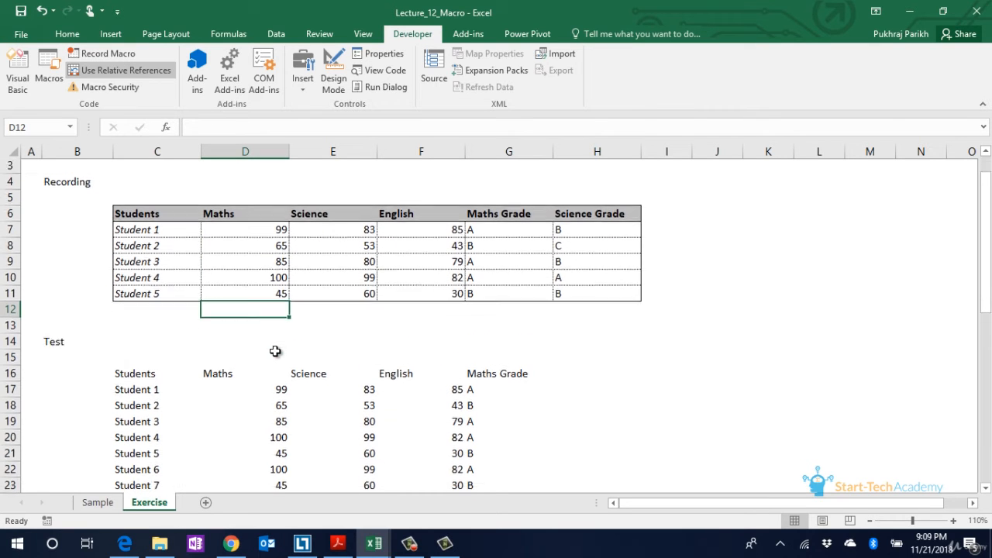
click(124, 360)
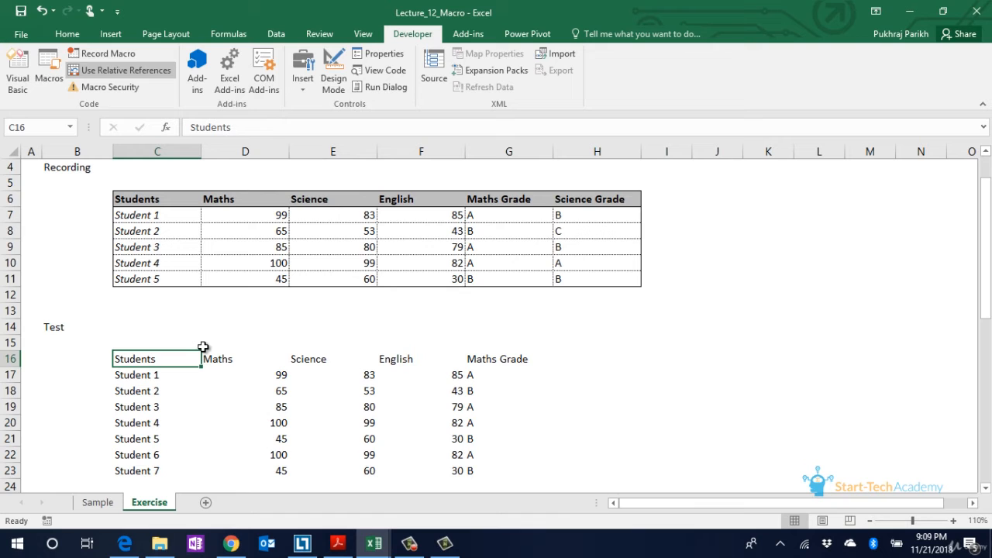
scroll(202, 346, down, 1)
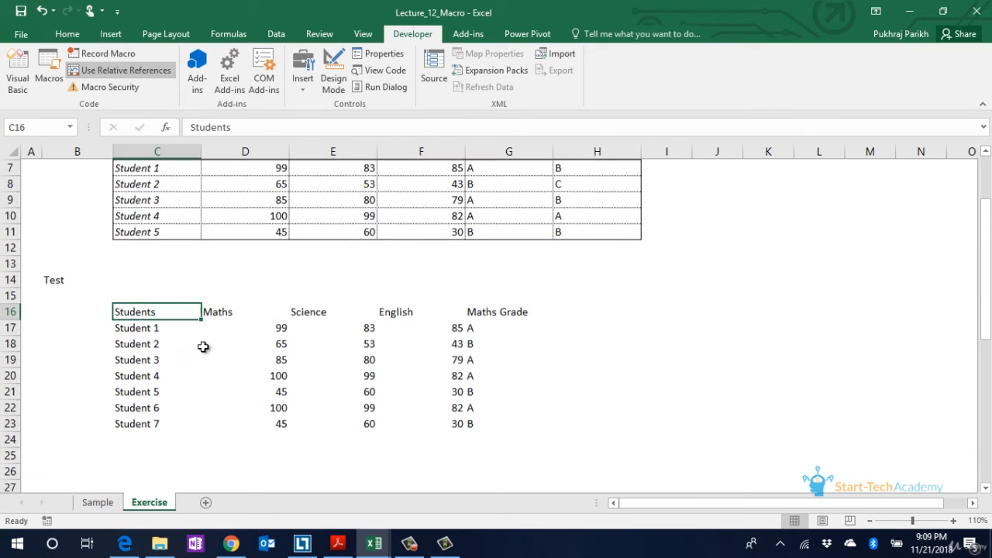
scroll(202, 347, up, 1)
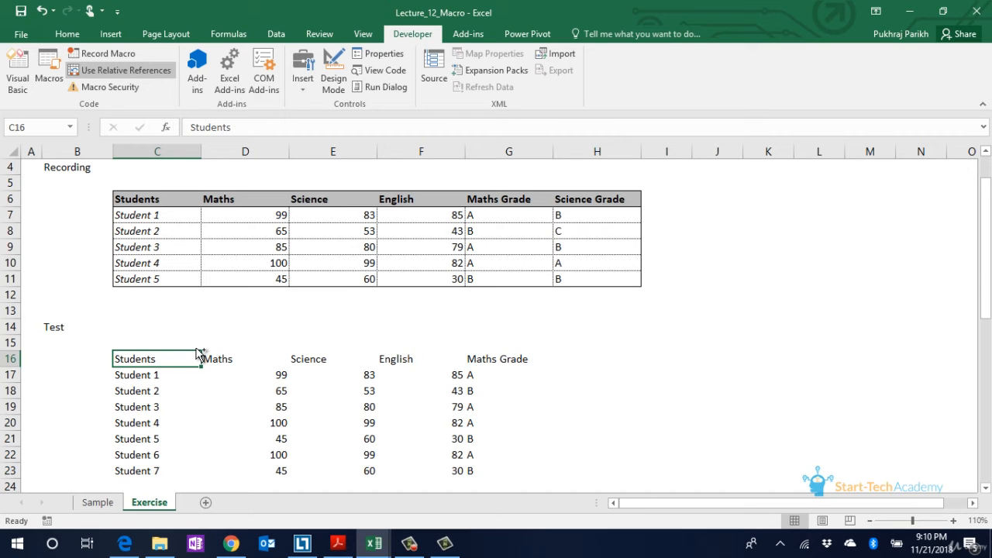
key(ctrl+shift+s)
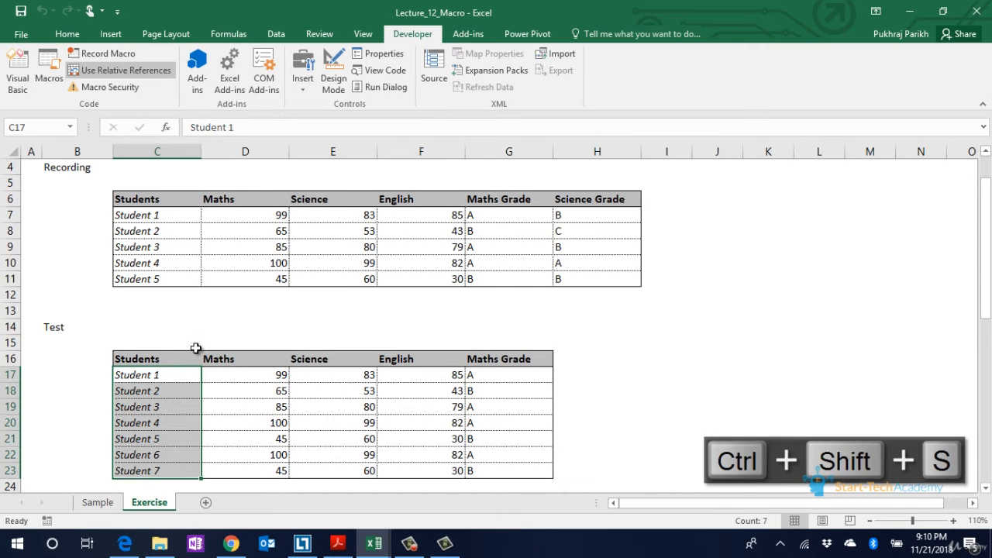
click(196, 346)
Draw a form control button beside the Button test table, around H32:J34, and assign the Exercise macro to it.
scroll(178, 323, down, 1)
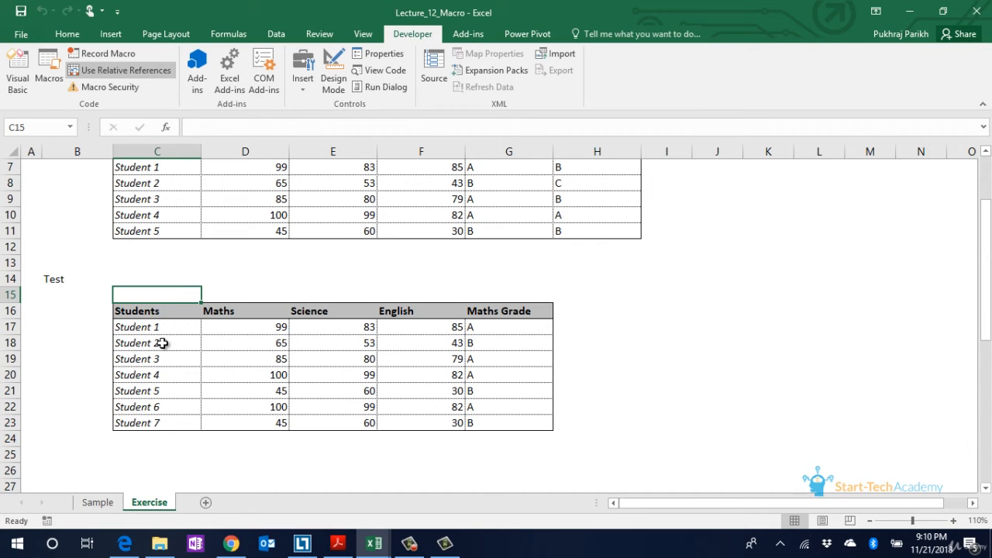
scroll(267, 288, down, 2)
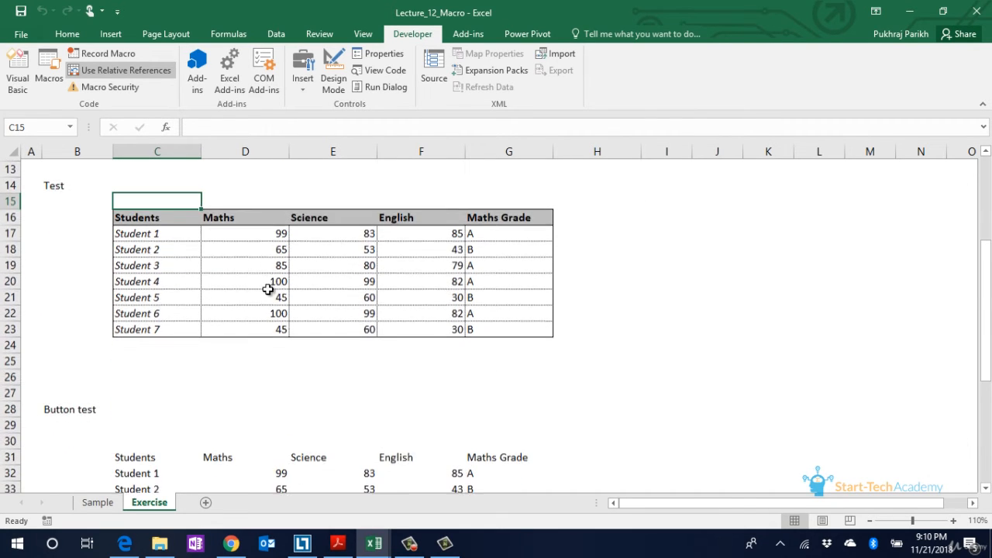
scroll(271, 287, down, 1)
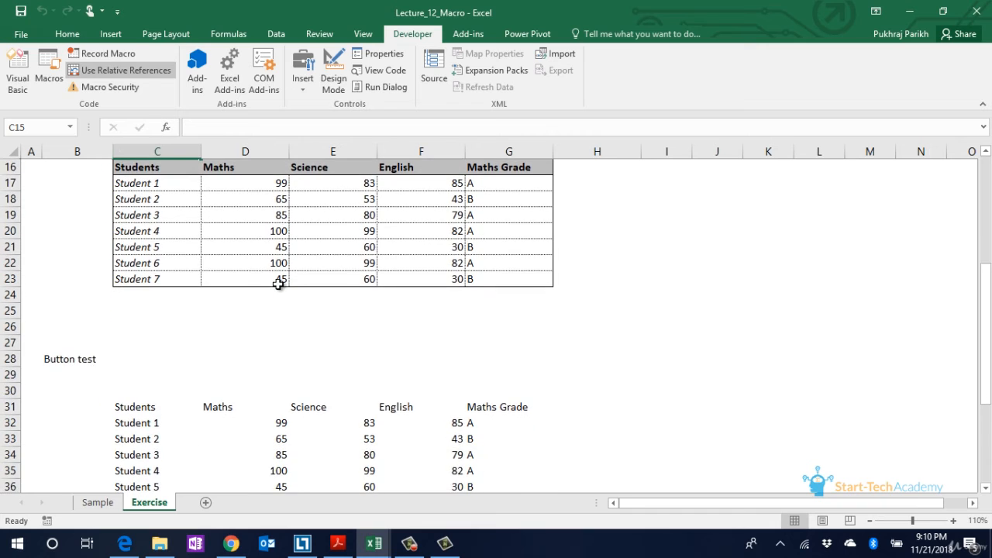
scroll(277, 284, down, 2)
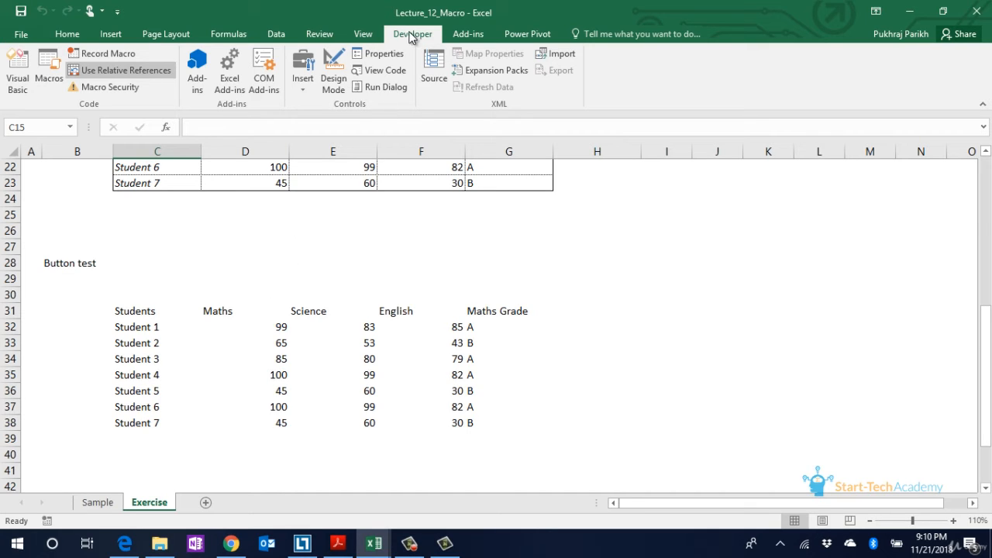
click(310, 78)
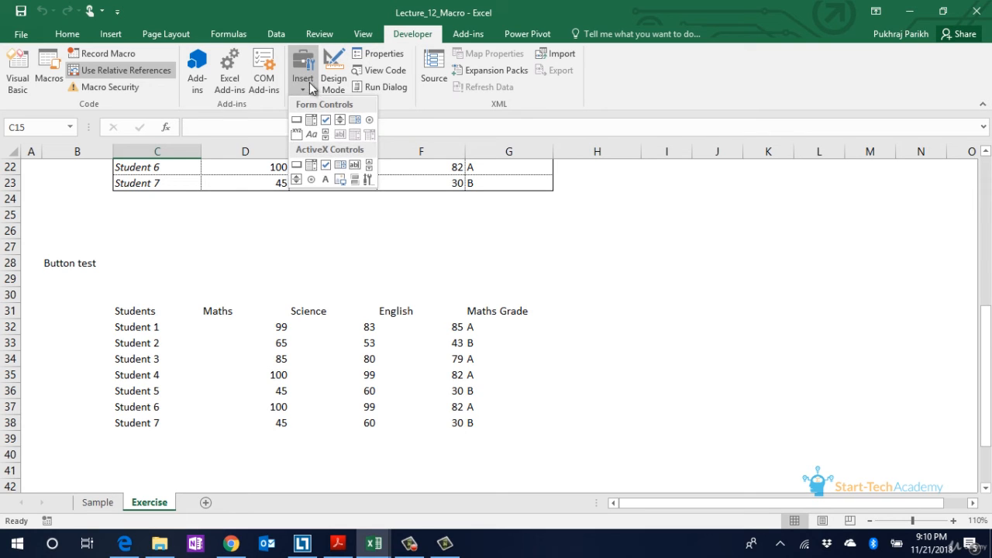
click(296, 121)
drag(609, 326, 746, 359)
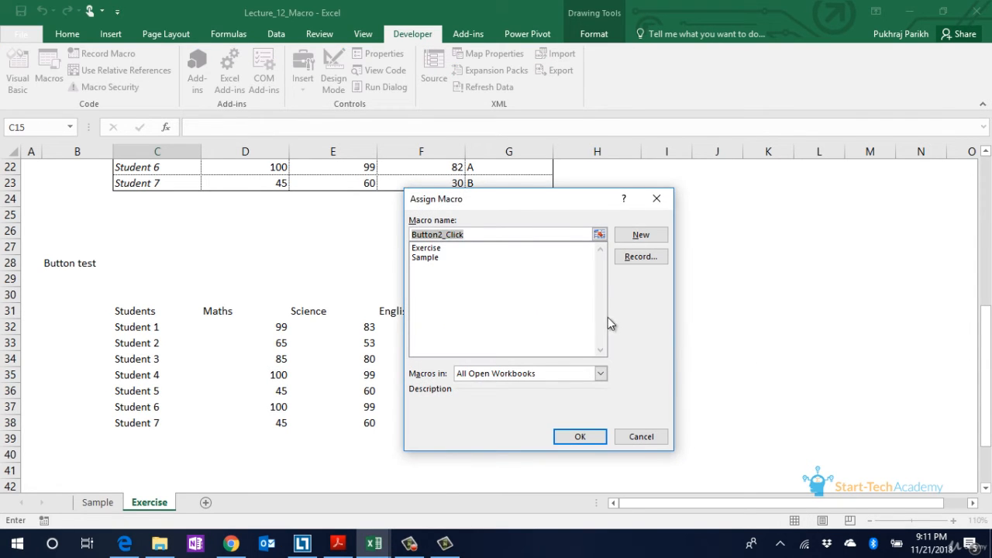
click(437, 249)
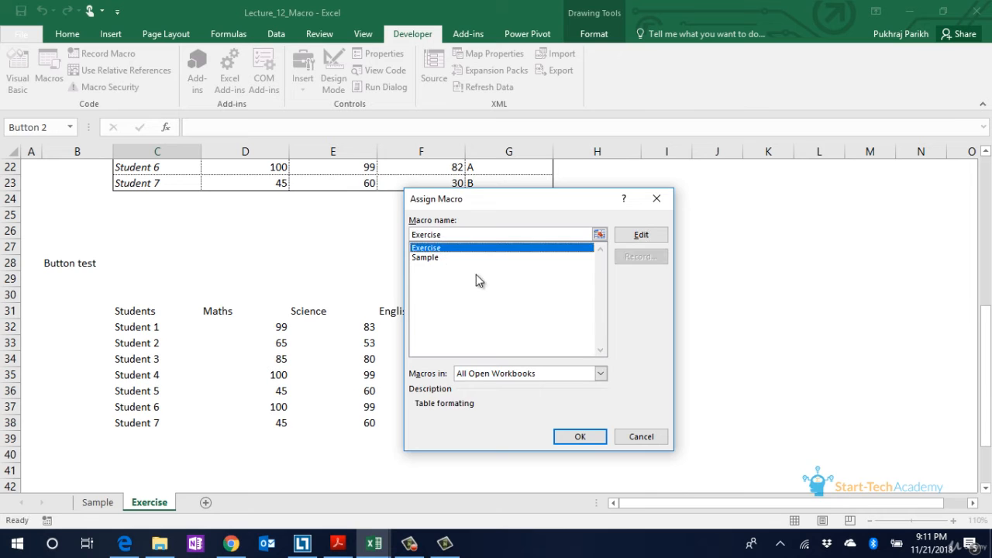
click(580, 436)
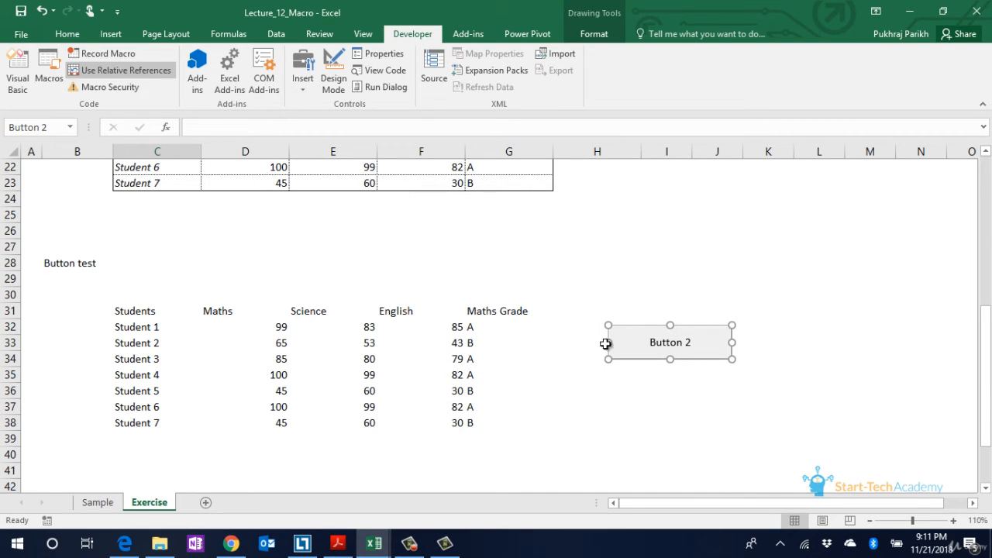
Replace the new button's label with "Exercise Macro".
click(670, 344)
key(Delete)
key(Delete)
key(Delete)
key(Delete)
key(Delete)
key(Delete)
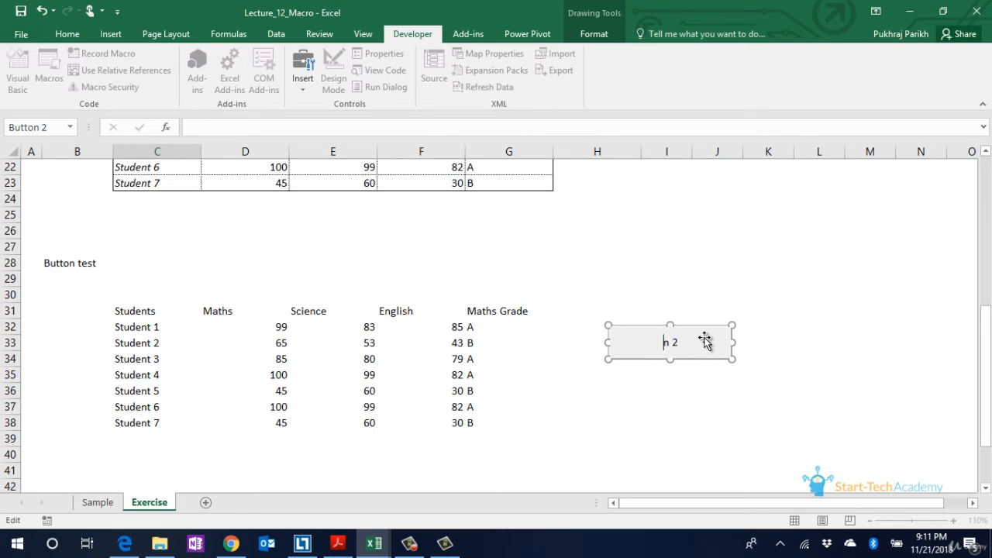
key(ctrl+a)
key(Delete)
text(Excer)
key(BackSpace)
key(BackSpace)
key(BackSpace)
text(ercise Macro)
click(596, 389)
Run the macro with the Exercise Macro button on the Button test table, starting from its Students header in C31.
click(133, 312)
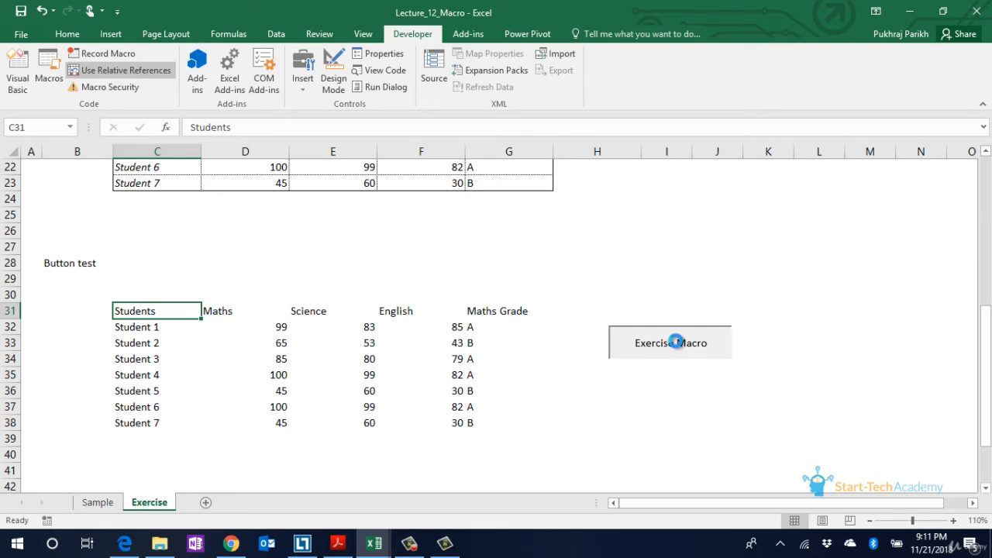
click(674, 345)
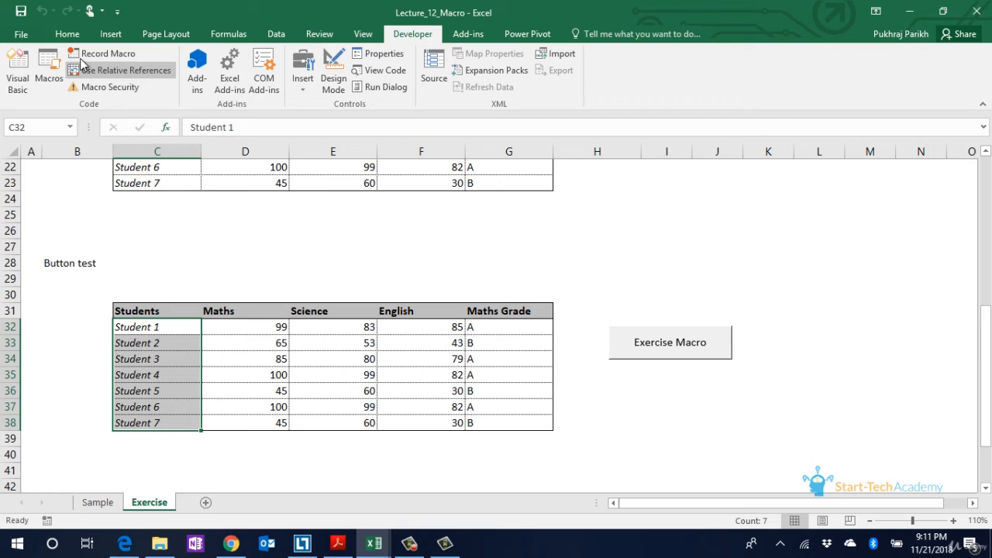
Start saving a copy of the workbook in the Raw folder with the file type Excel Macro-Enabled Workbook.
click(25, 35)
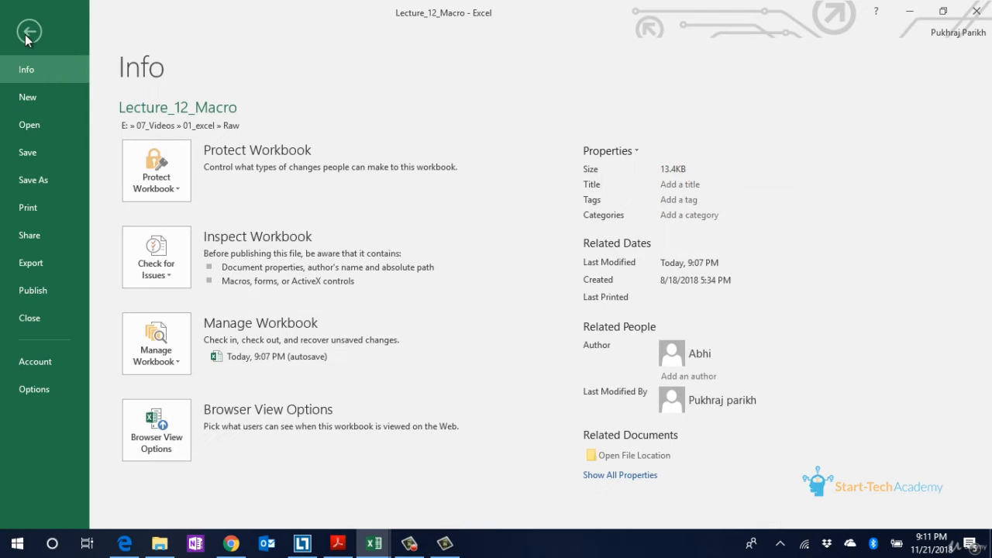
click(50, 184)
click(380, 148)
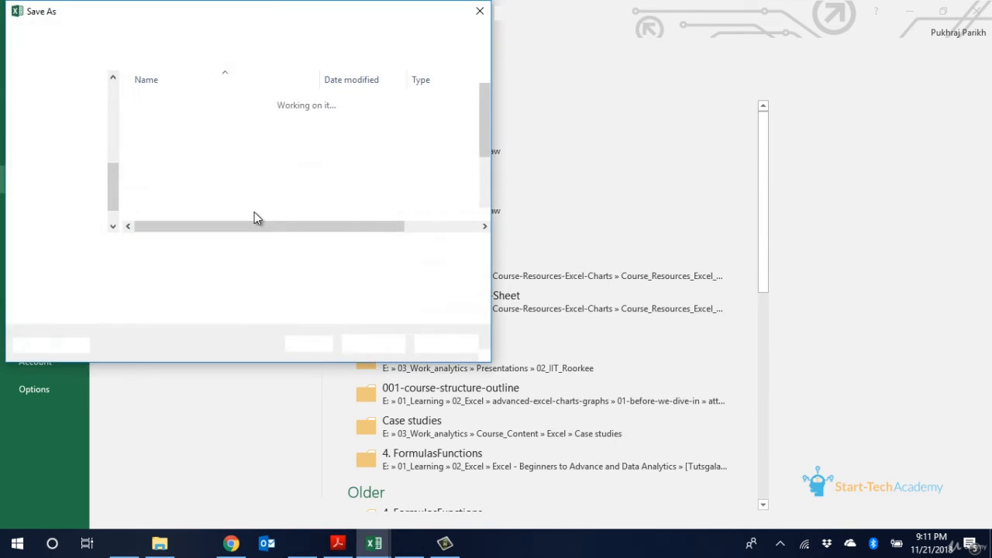
click(186, 267)
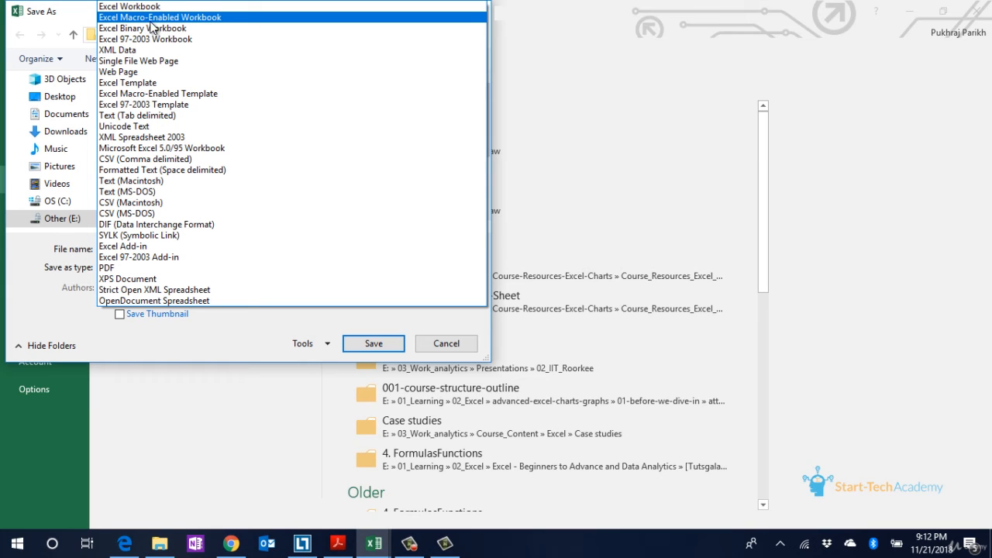
click(152, 18)
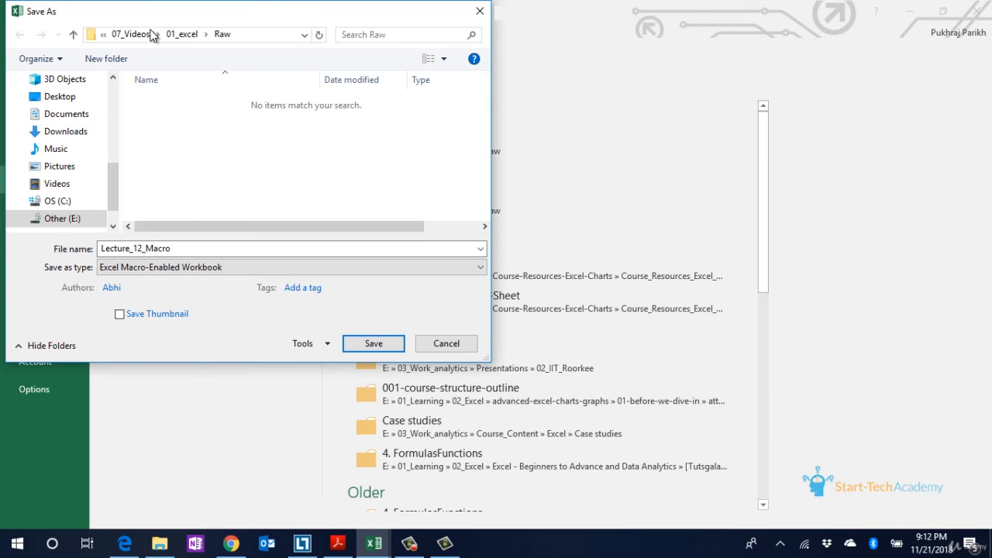
Try to save the workbook as Macro_55 with the file type Excel Workbook, then decline the macro-free format.
click(217, 270)
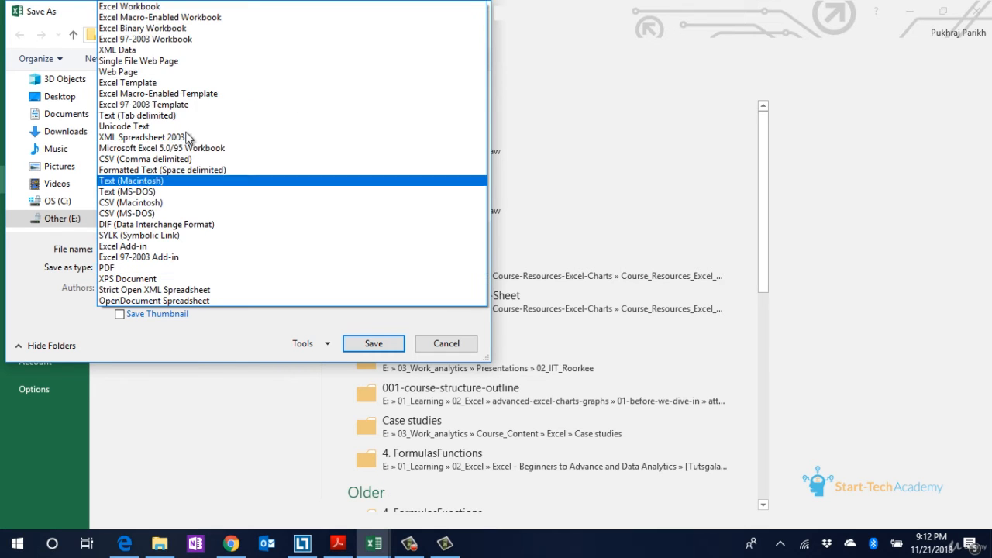
click(162, 8)
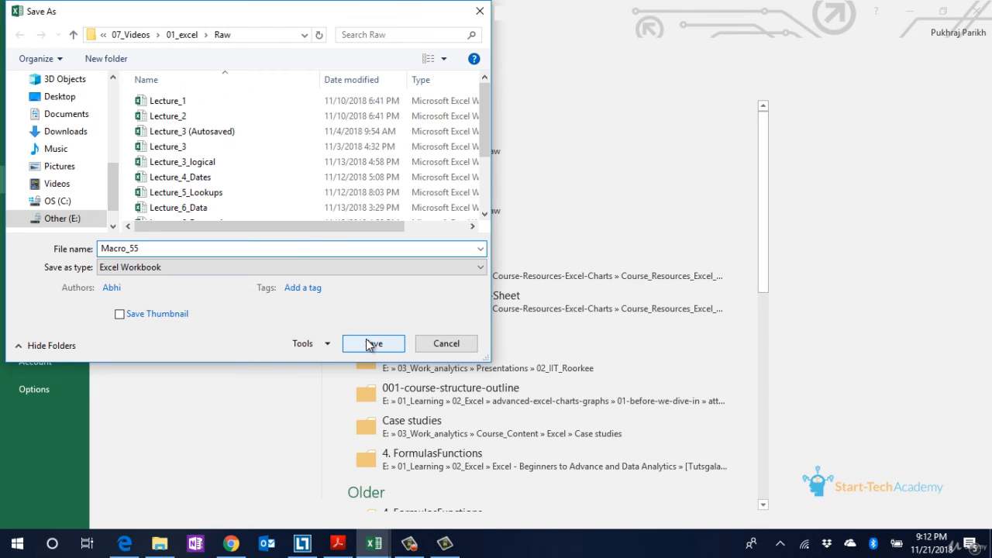
click(371, 343)
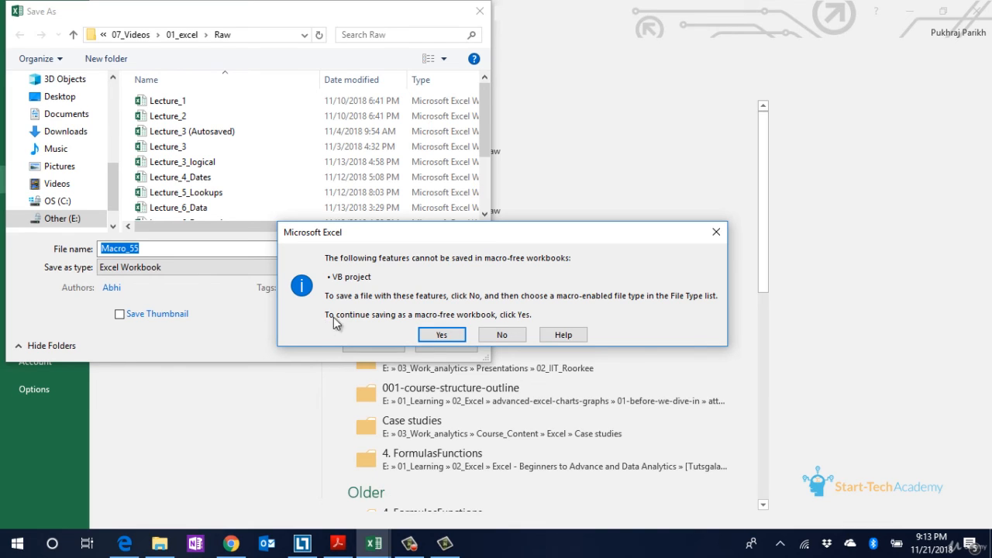
click(502, 335)
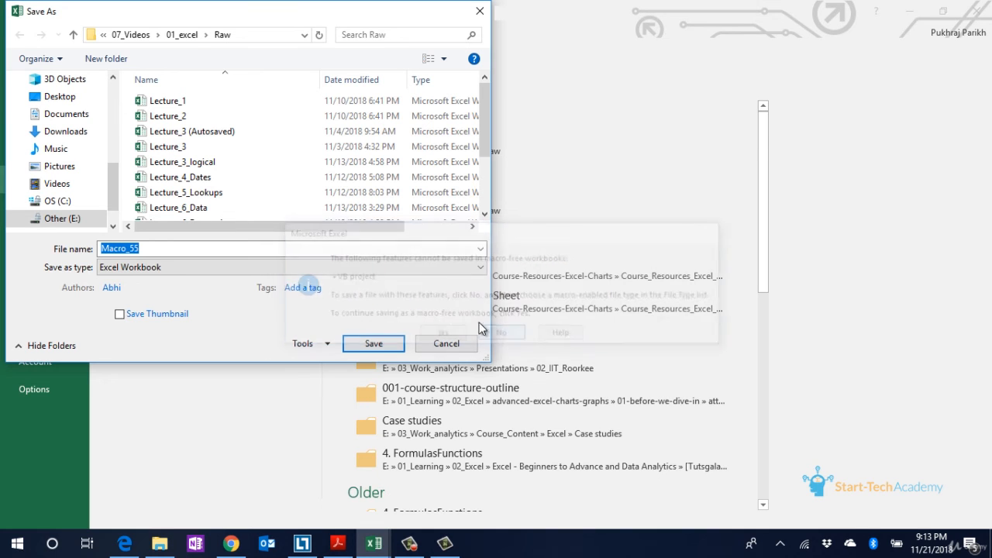
Save the workbook in the Raw folder as Macro_55 with the file type Excel Macro-Enabled Workbook.
click(375, 269)
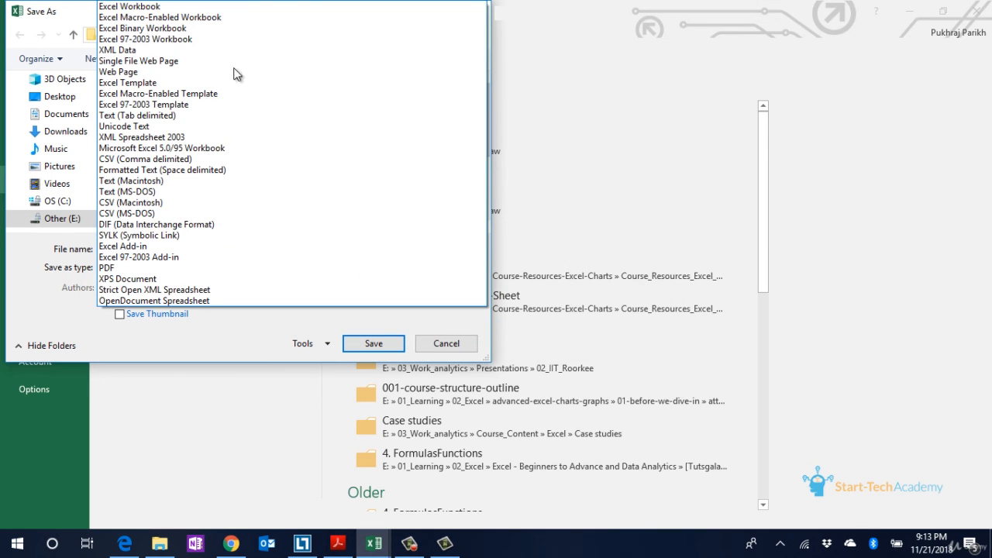
click(267, 17)
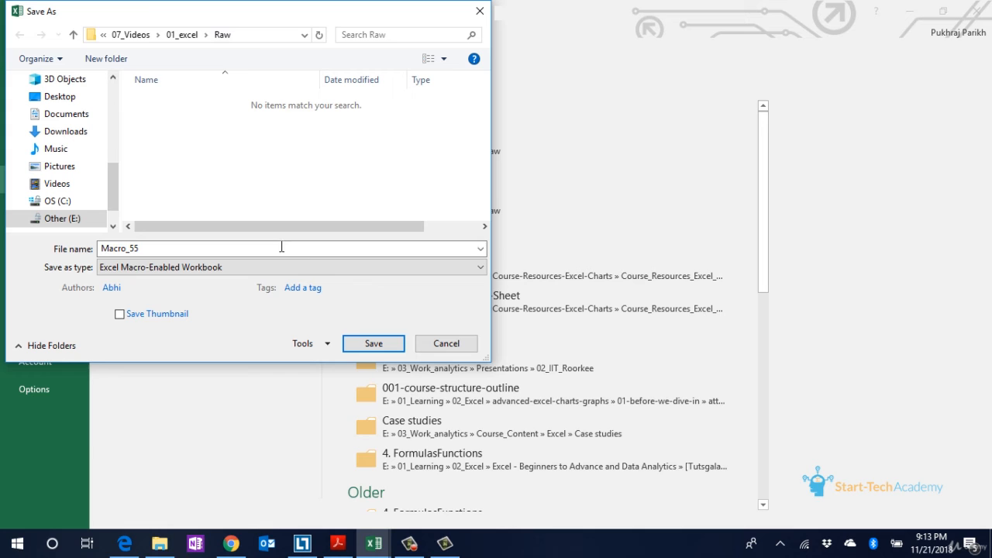
click(372, 344)
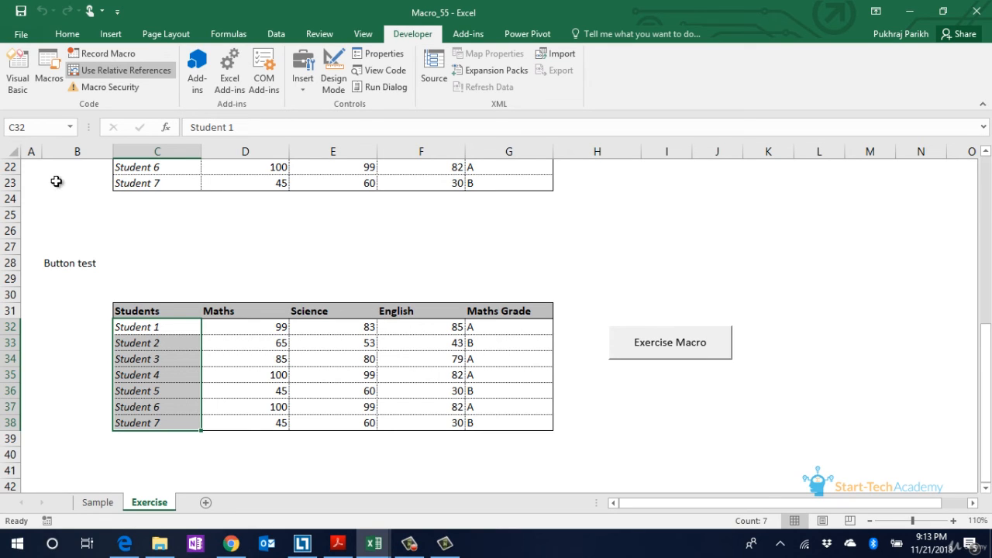
Open the code of Module1 in the Macro_55.xlsm project in the Visual Basic editor and maximize the code window.
click(11, 75)
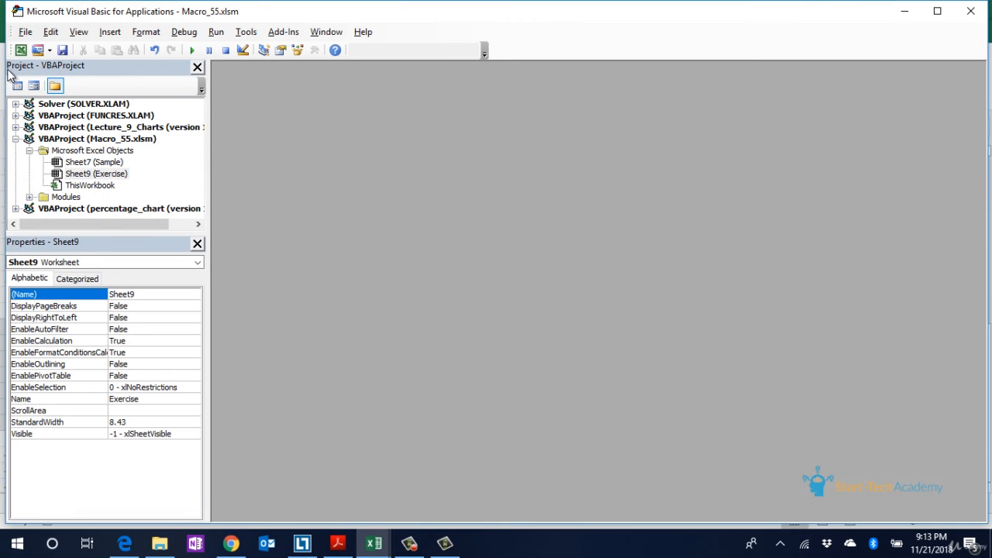
click(66, 197)
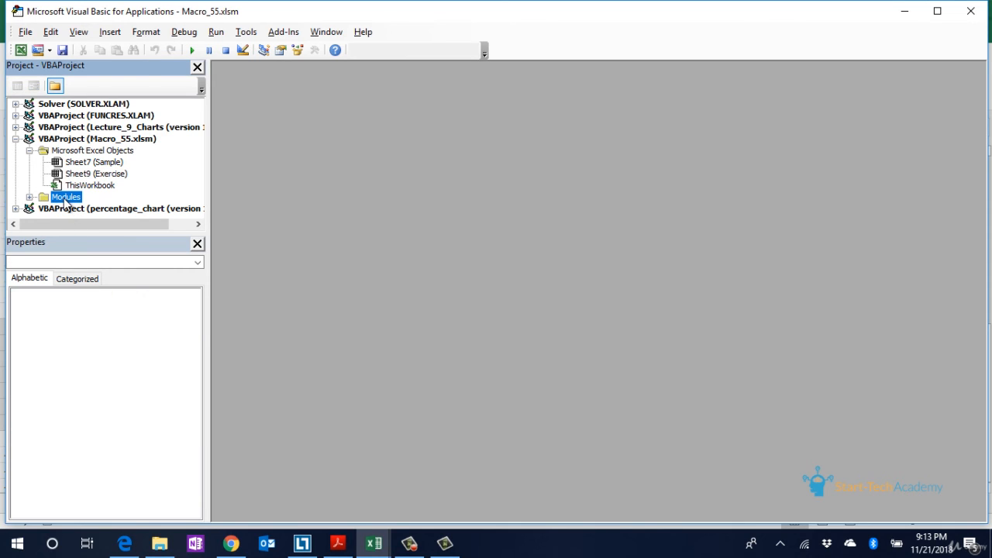
double_click(66, 199)
click(73, 209)
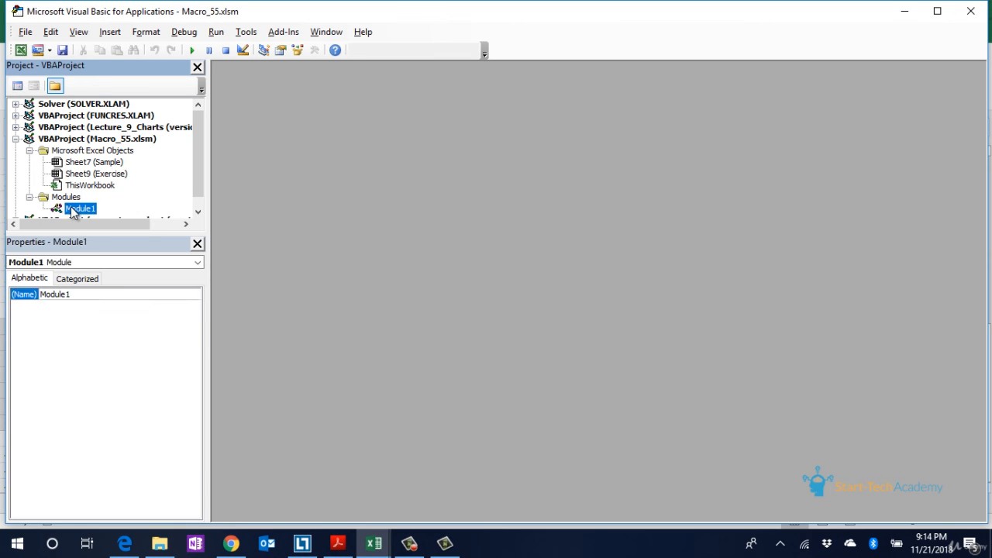
double_click(77, 209)
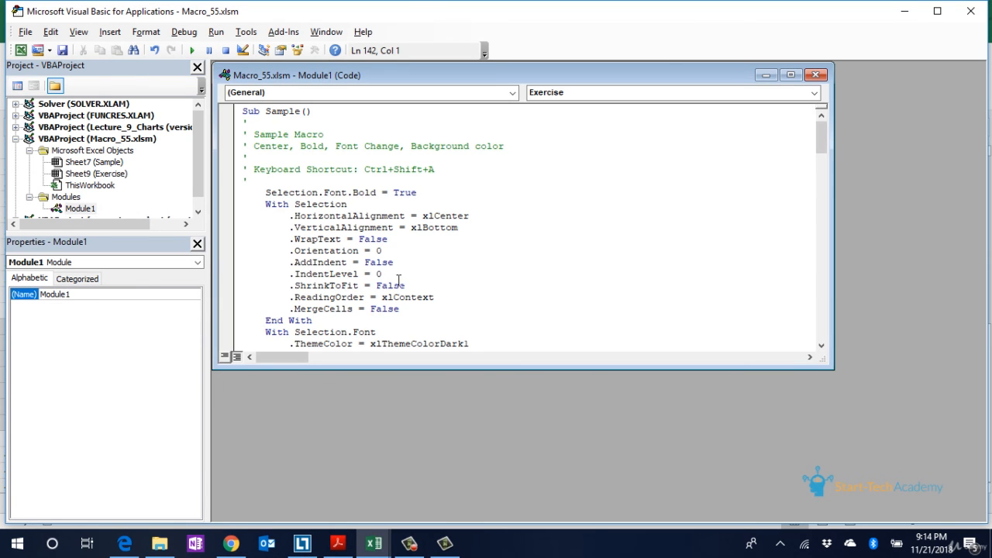
click(790, 74)
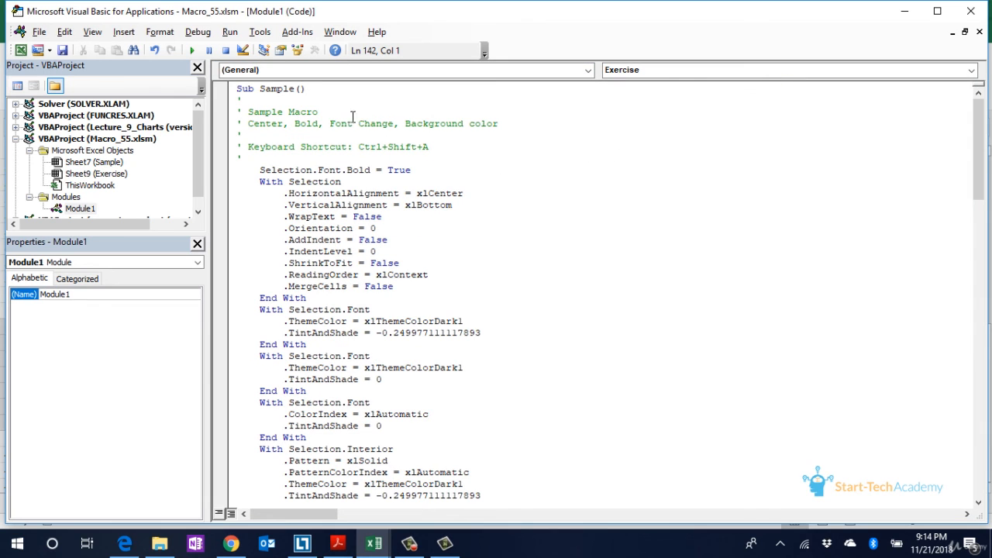
Locate the Sample and Exercise procedures in the module code and highlight the name of each.
drag(249, 90, 299, 96)
click(300, 96)
scroll(331, 129, down, 10)
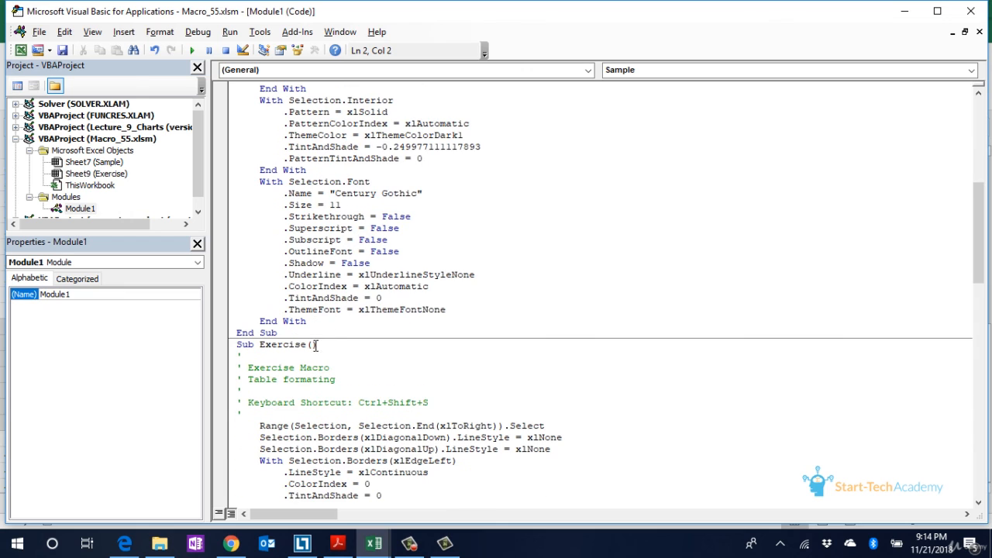
drag(317, 346, 259, 346)
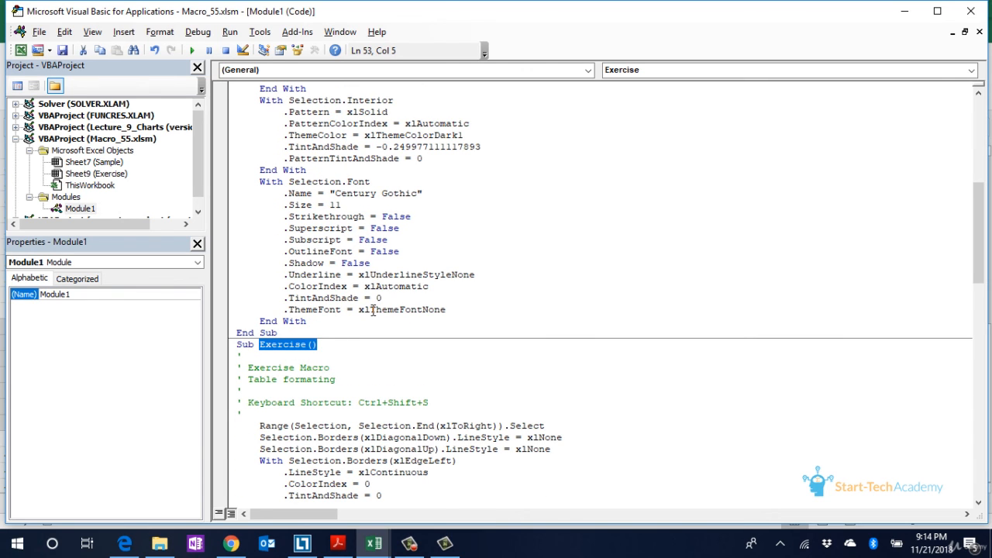
Examine the Exercise macro's recorded code, from its range selection through the header borders, bold font and fill to the table body borders.
scroll(373, 310, down, 3)
scroll(372, 309, down, 3)
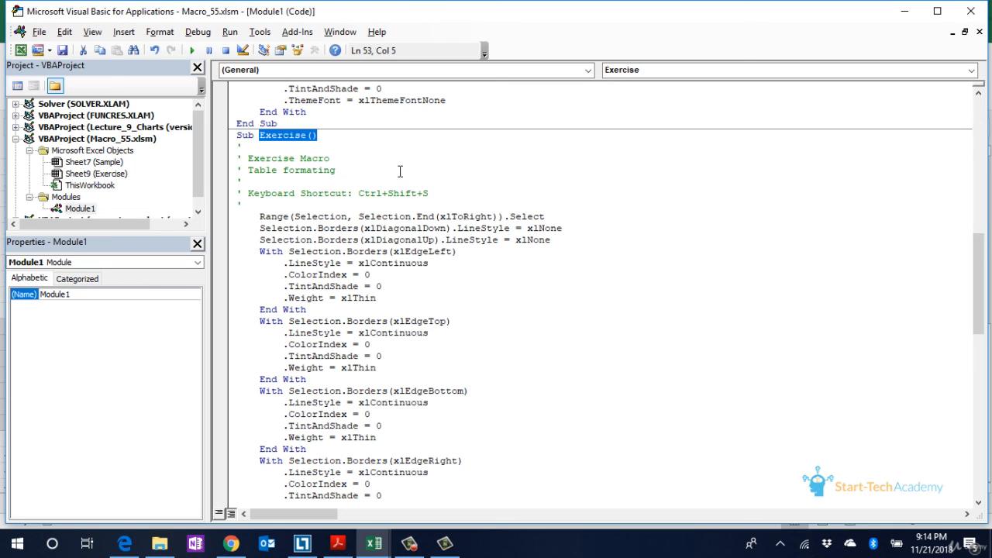
scroll(400, 171, down, 2)
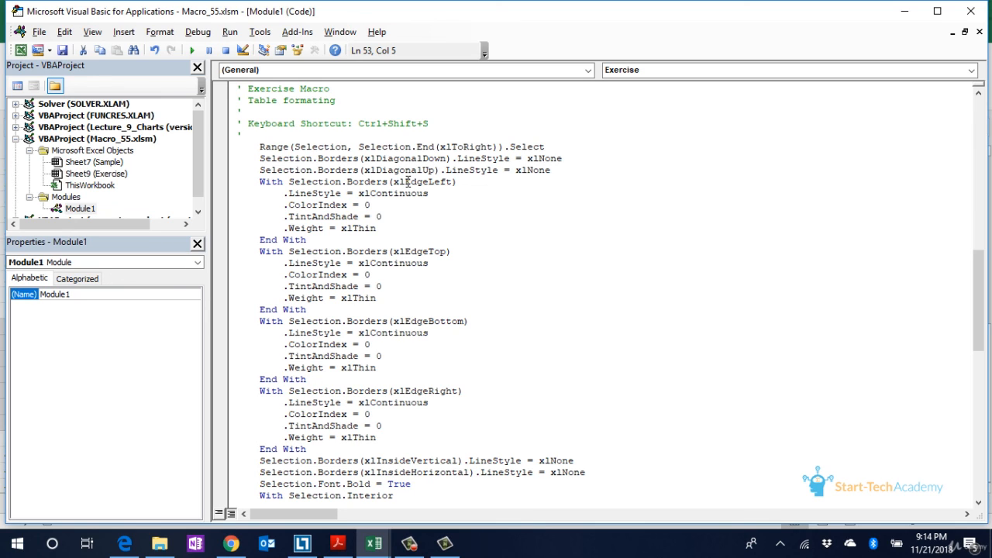
drag(357, 139, 470, 147)
click(477, 147)
click(438, 195)
scroll(435, 195, down, 1)
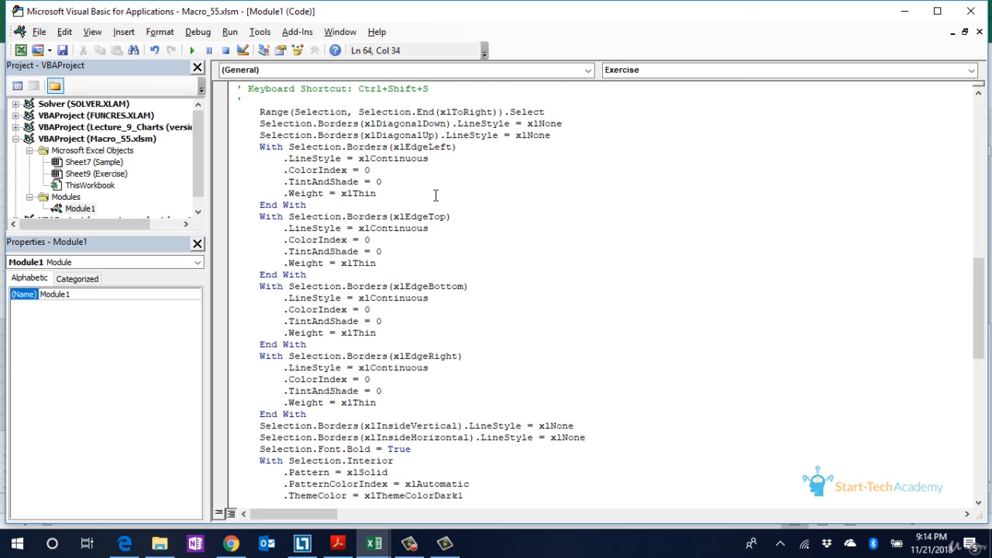
scroll(436, 195, down, 8)
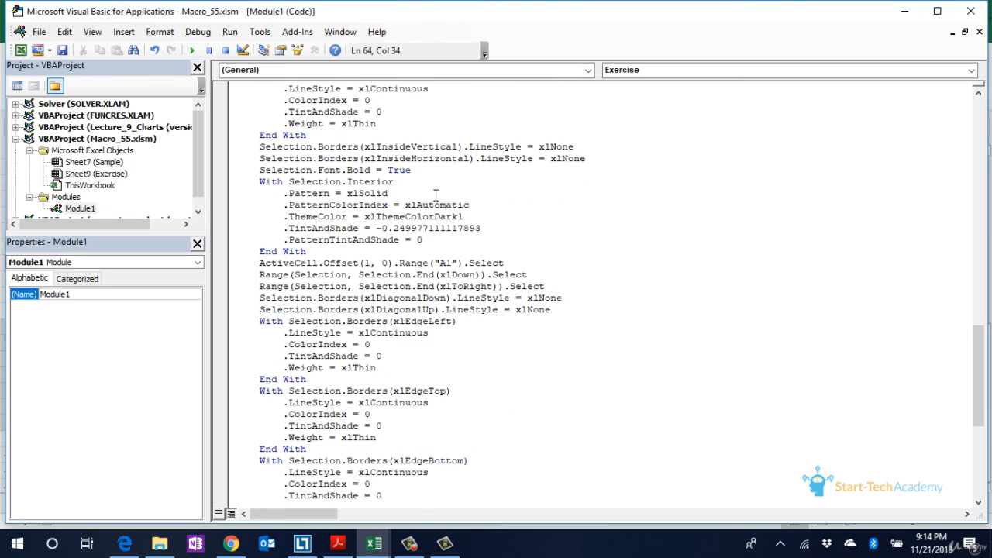
scroll(436, 195, down, 2)
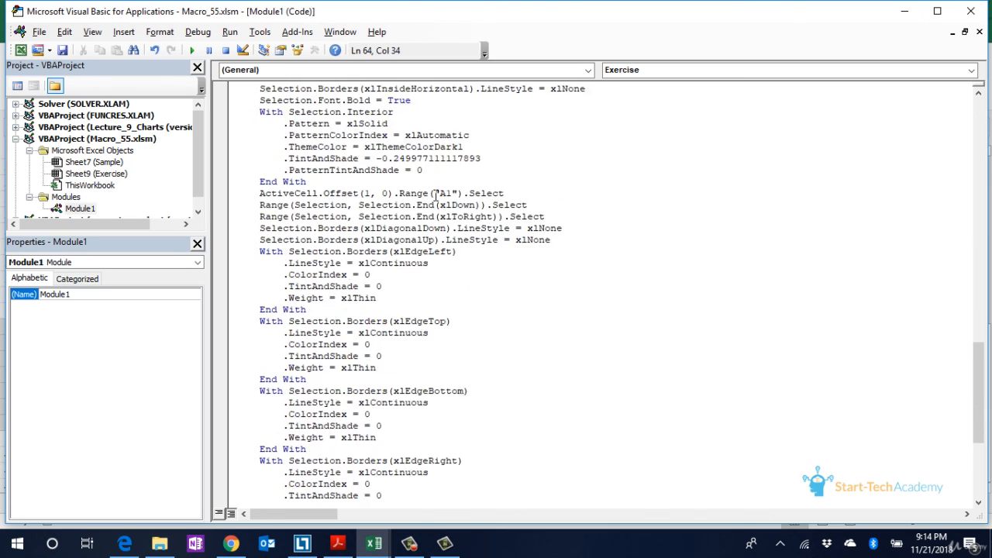
scroll(436, 196, down, 5)
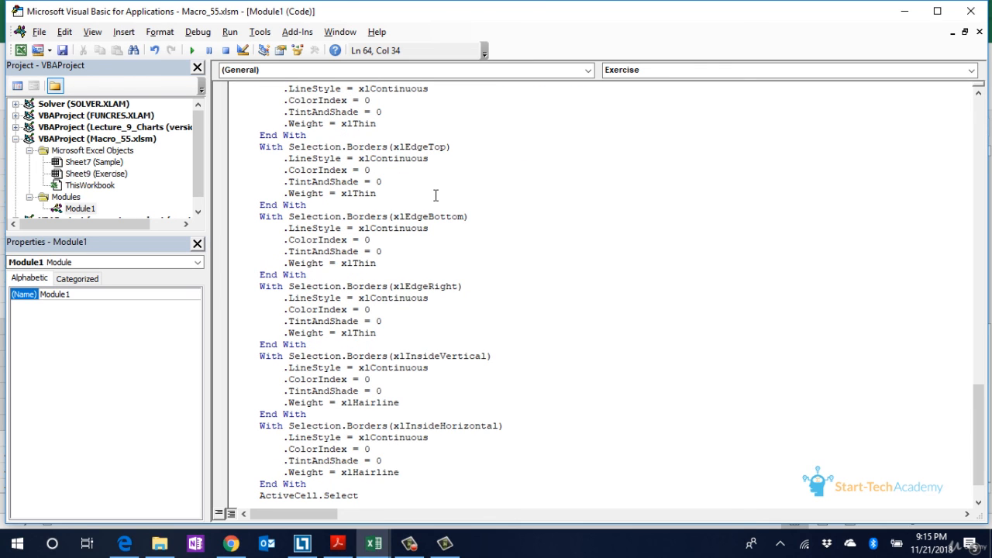